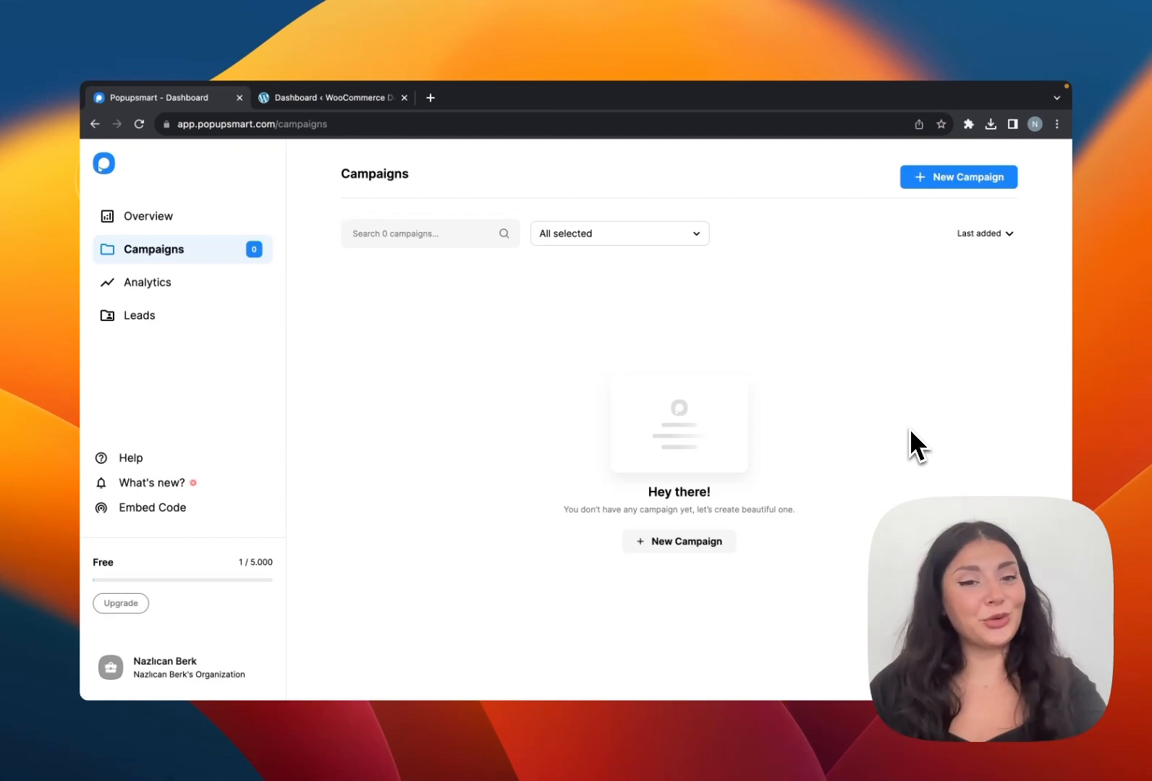
left_click(195, 678)
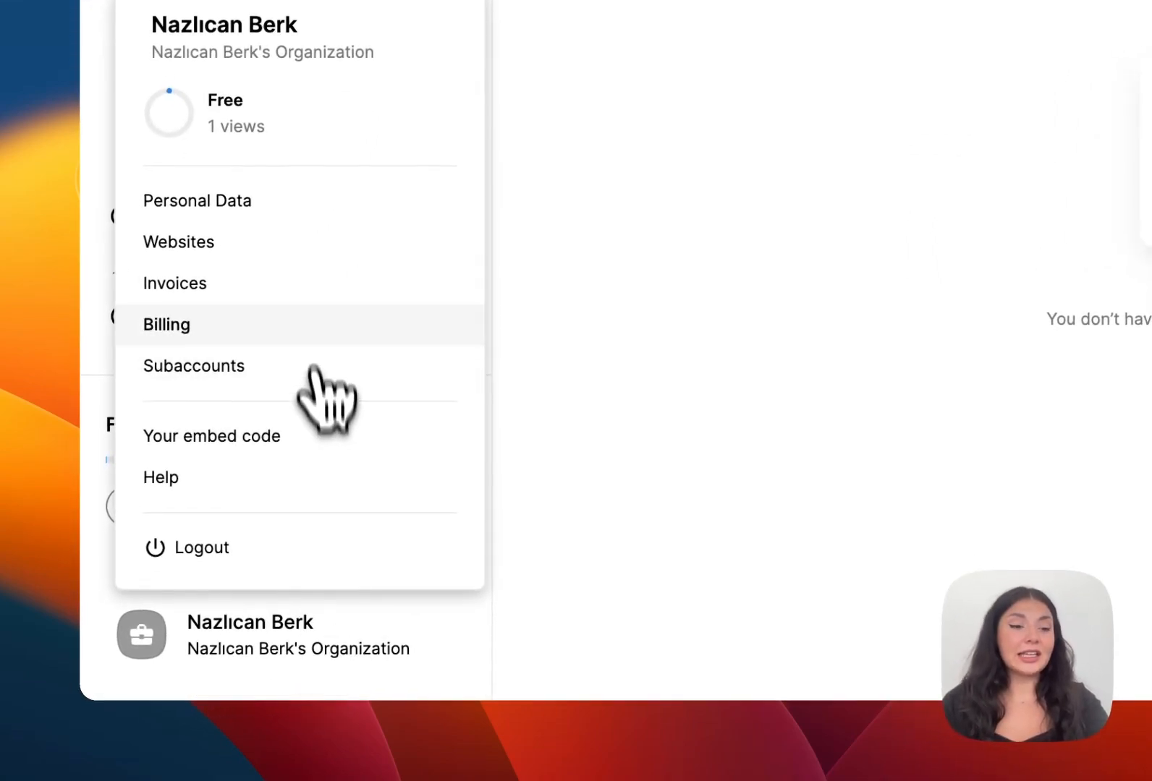
left_click(269, 250)
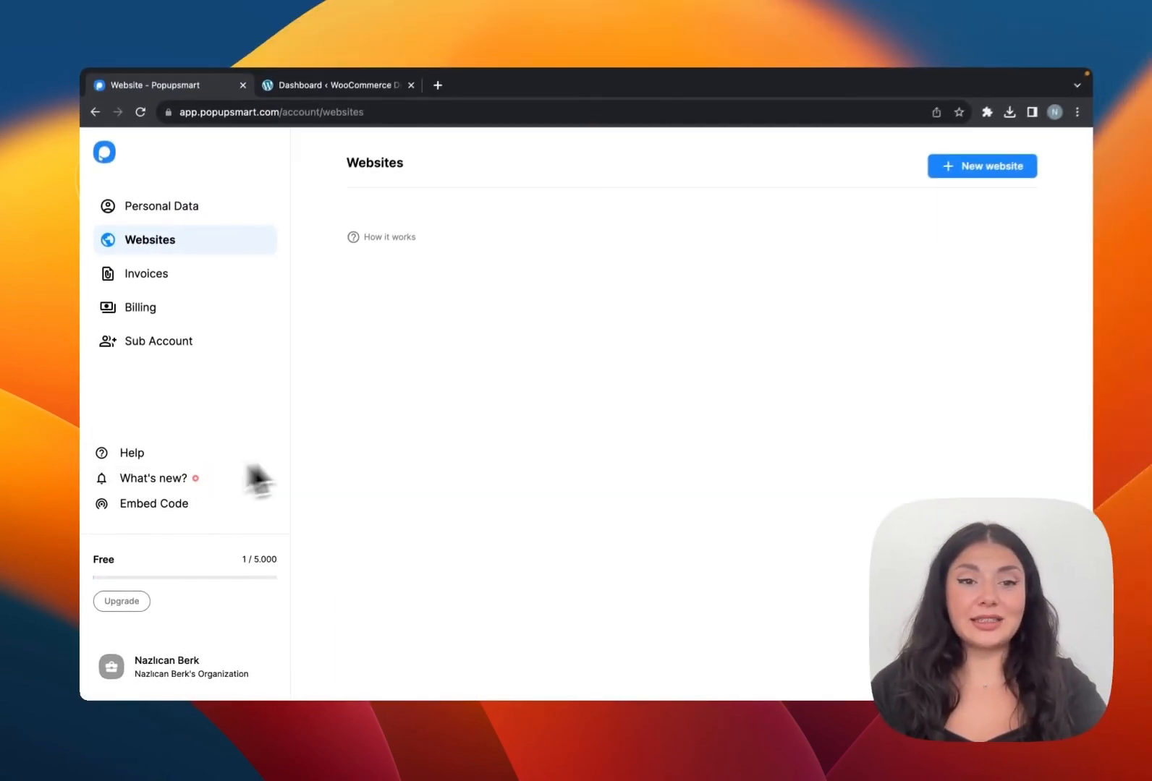
left_click(943, 185)
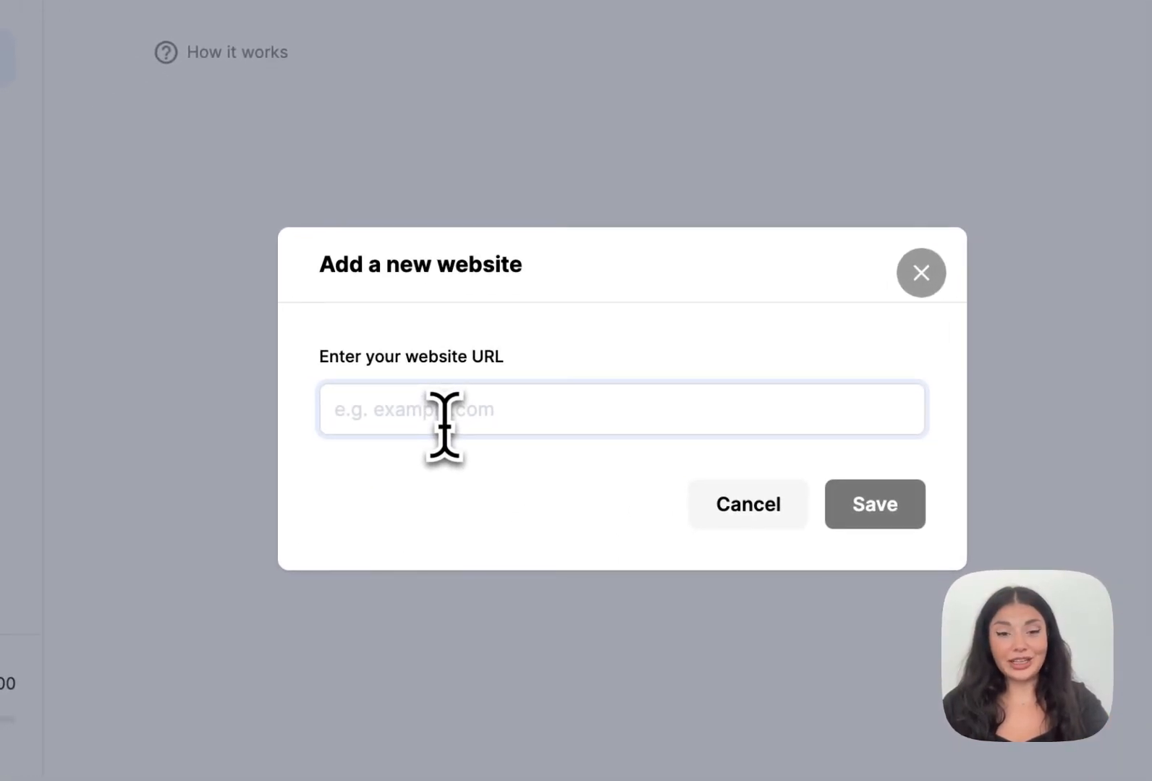
type("https://woocommerce.popupsmartdemo.com/")
left_click(882, 503)
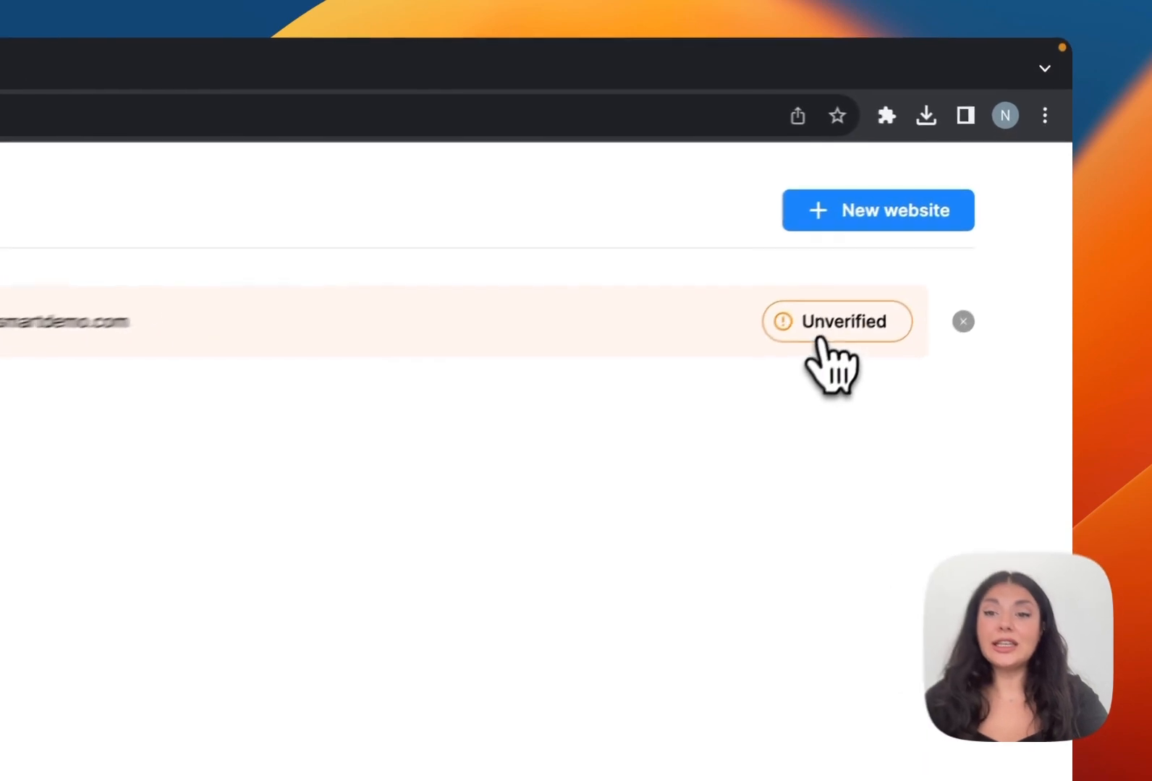
- Open the WordPress verification option for the unverified website and go to the Popupsmart plugin page on WordPress.org
left_click(825, 336)
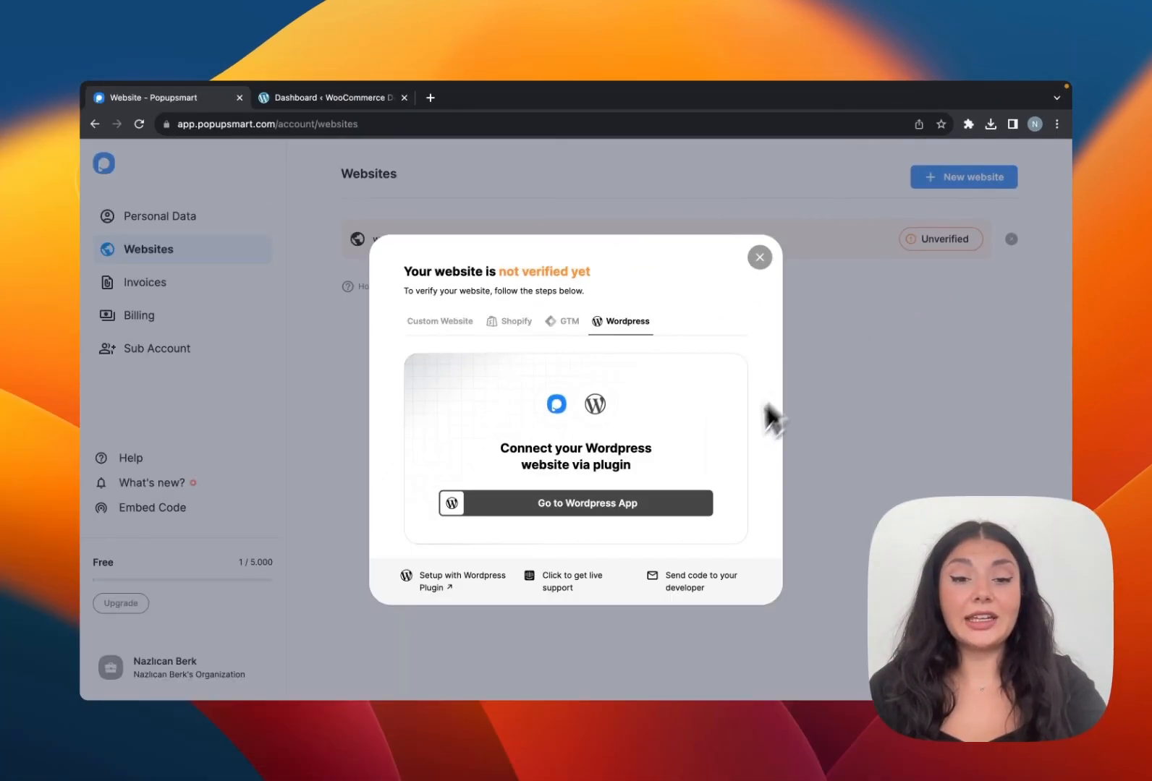
left_click(673, 506)
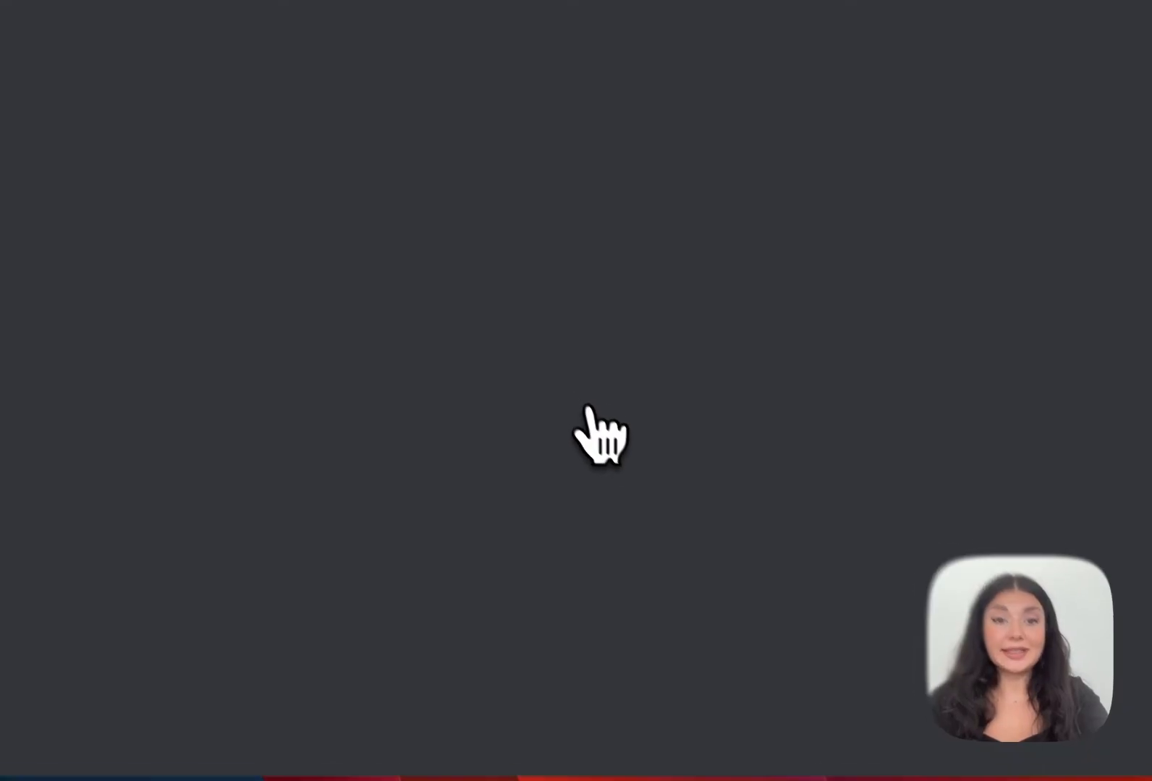
scroll(922, 424, "down", 3)
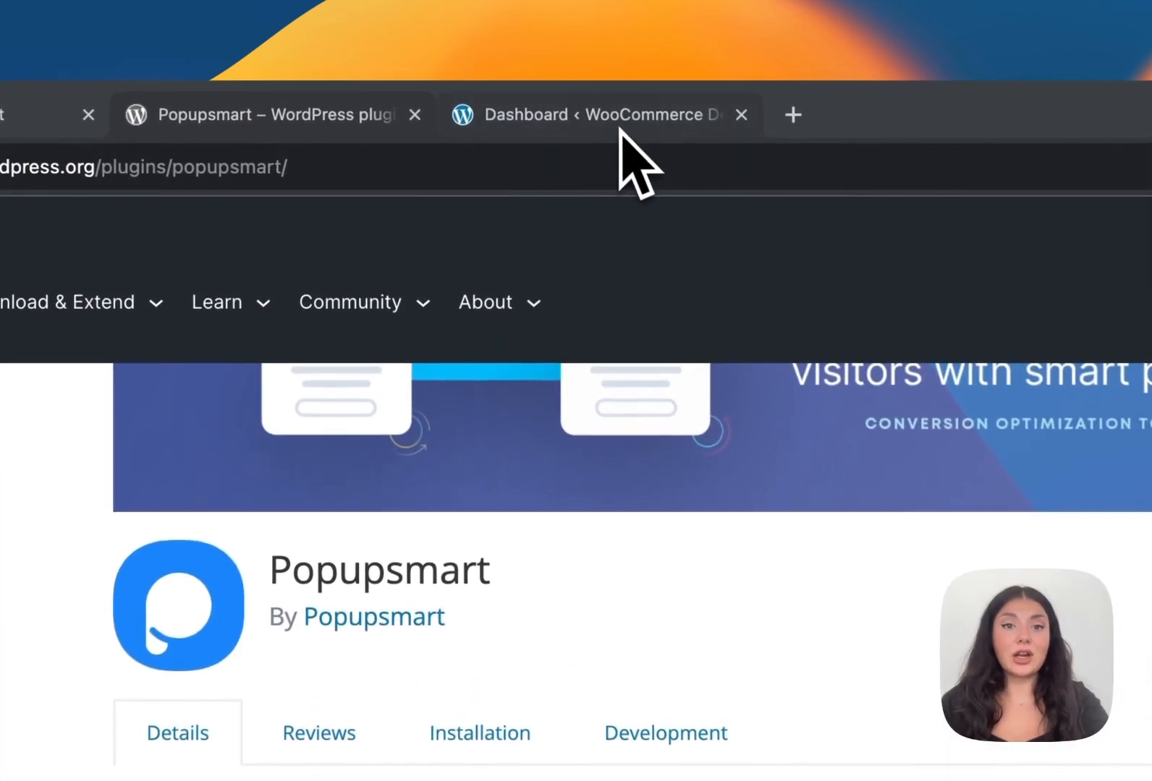
- In the WordPress admin, upload popupsmart (1).zip from Downloads as a new plugin, install it and activate it
left_click(620, 127)
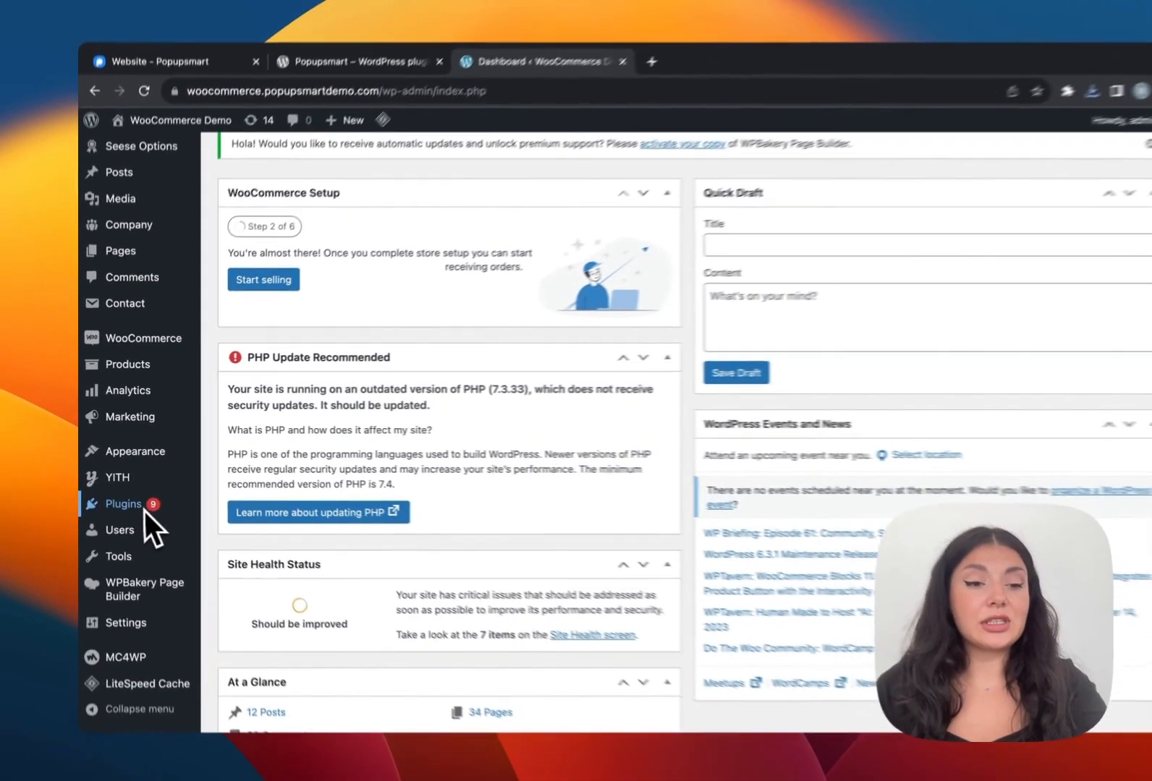
mouse_move(145, 506)
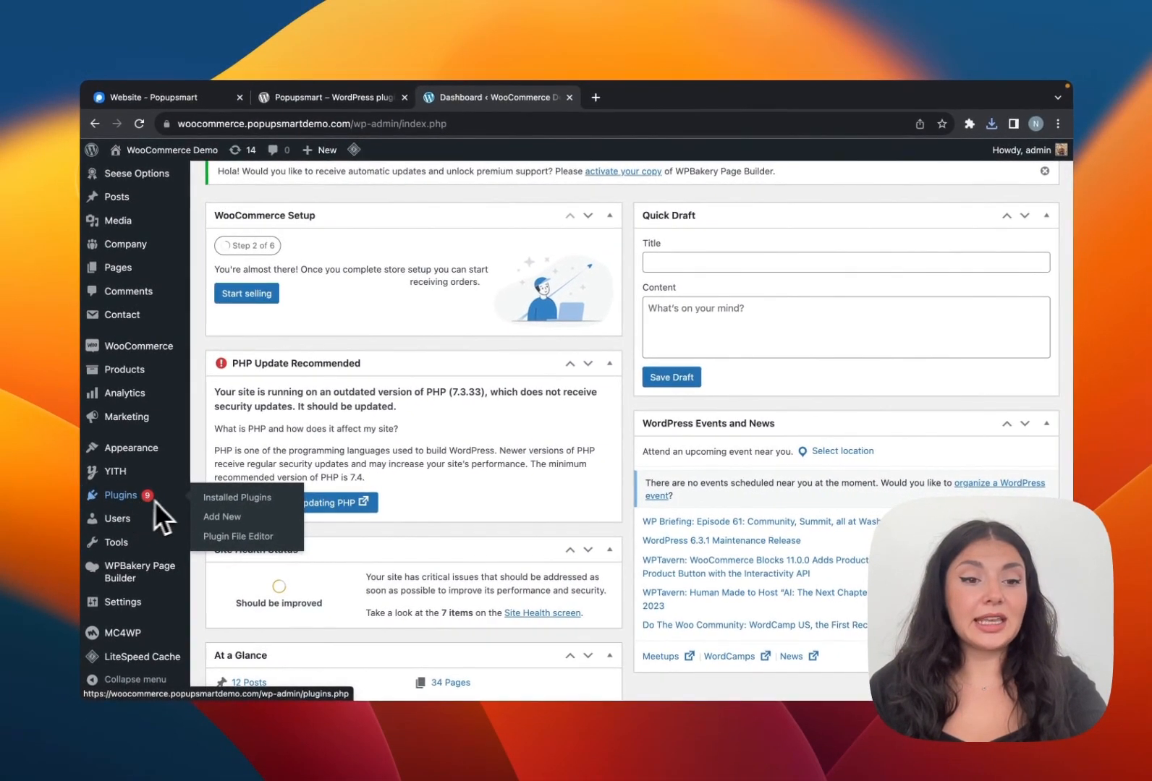
left_click(221, 517)
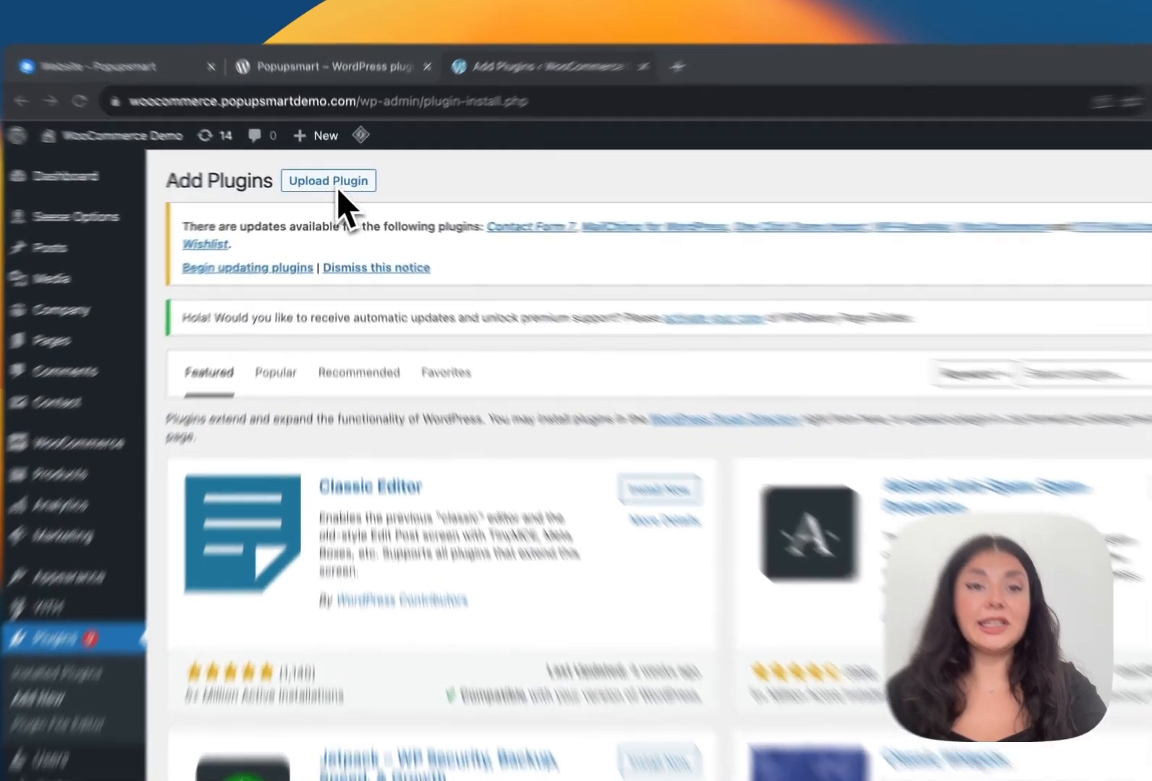
left_click(333, 187)
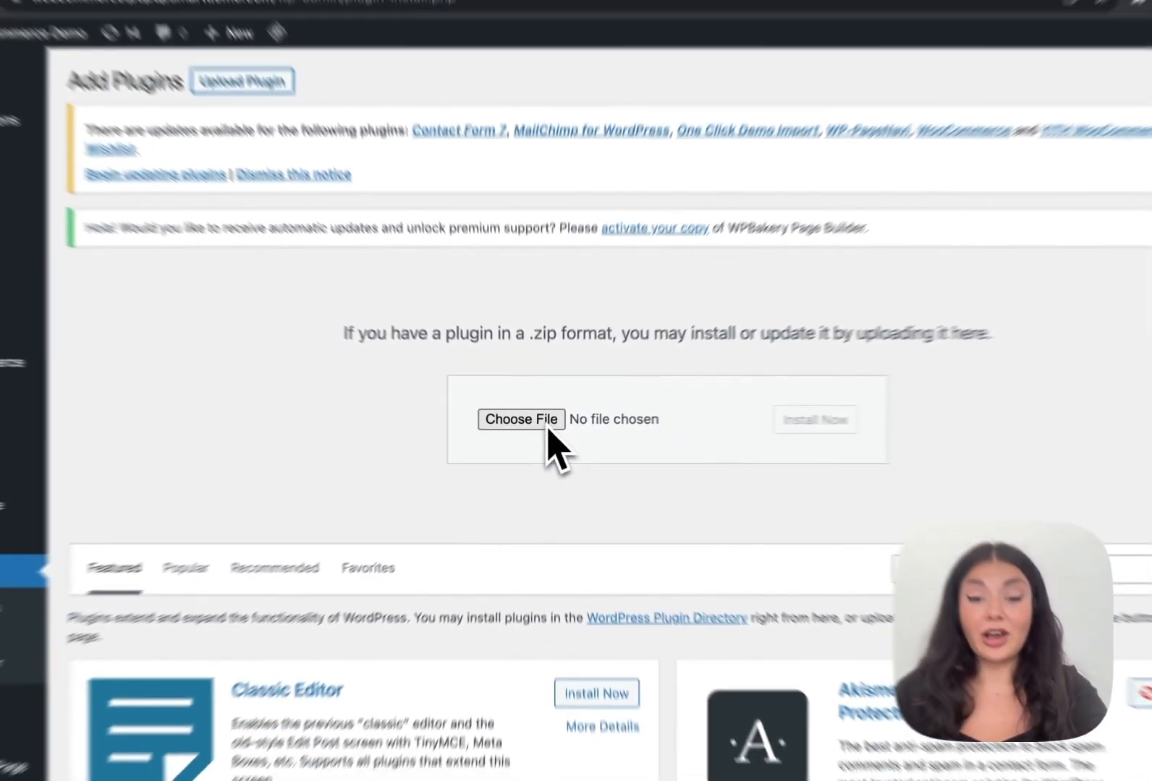
left_click(753, 654)
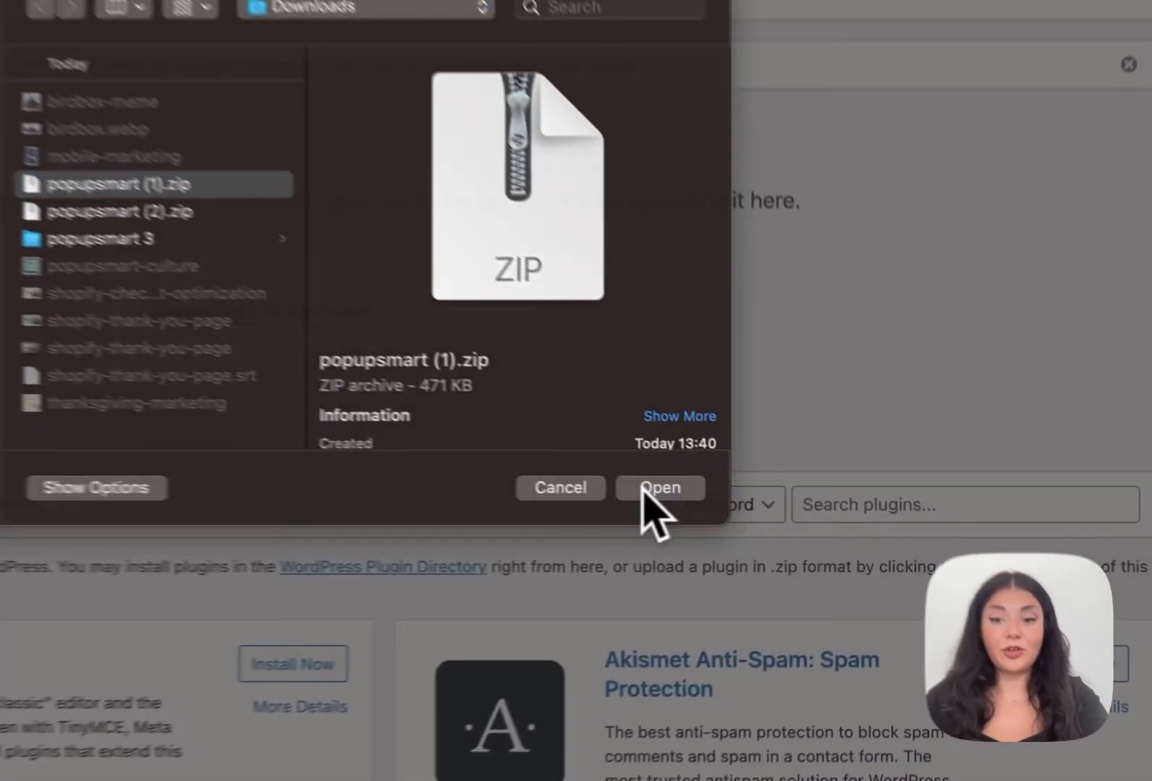
left_click(769, 525)
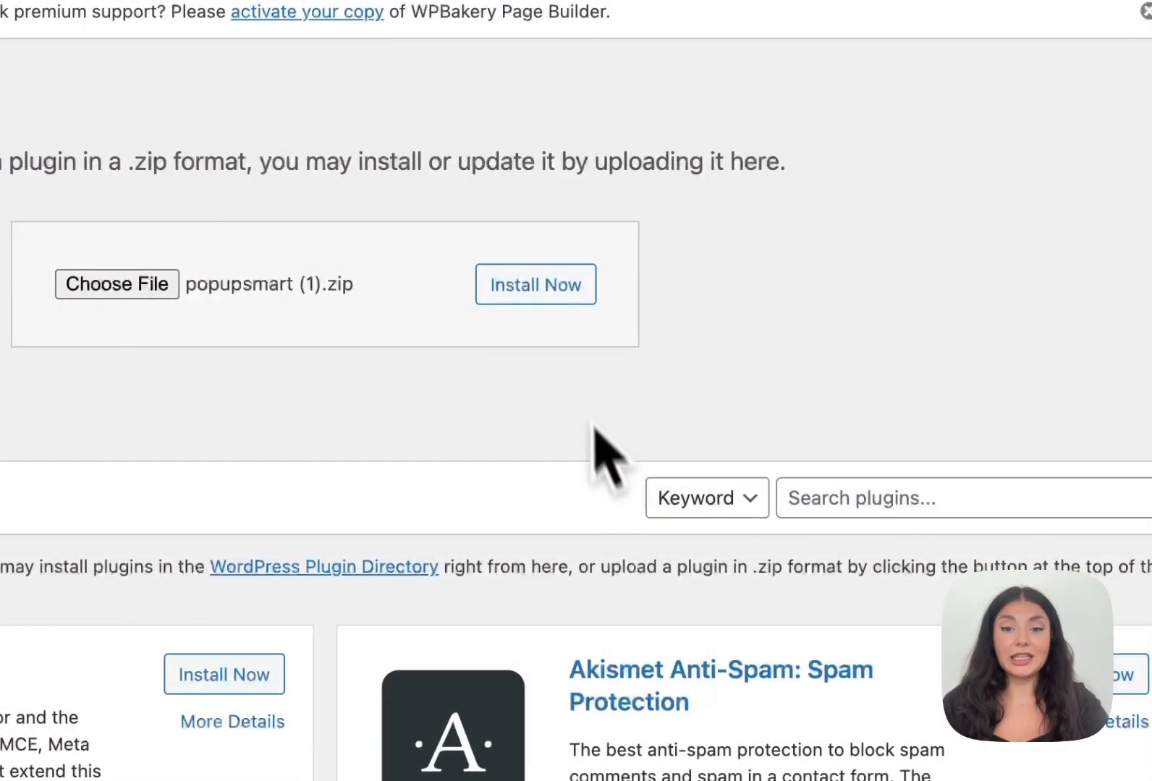
left_click(544, 307)
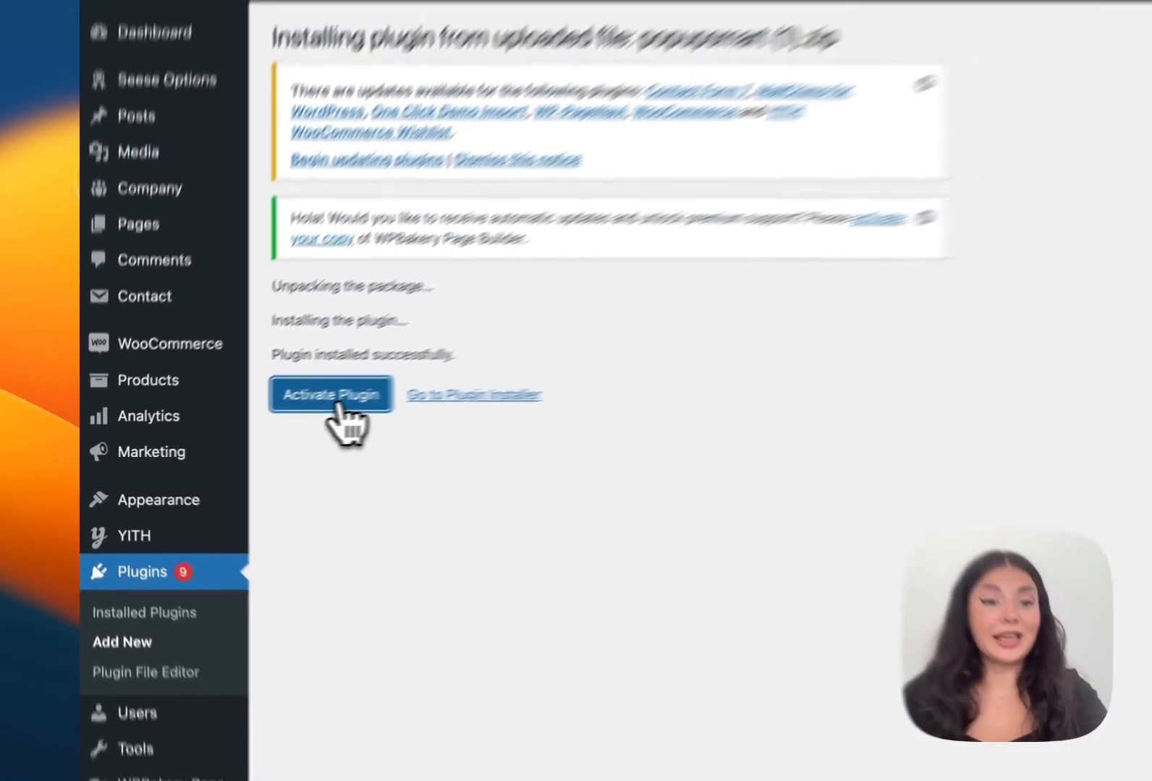
left_click(416, 380)
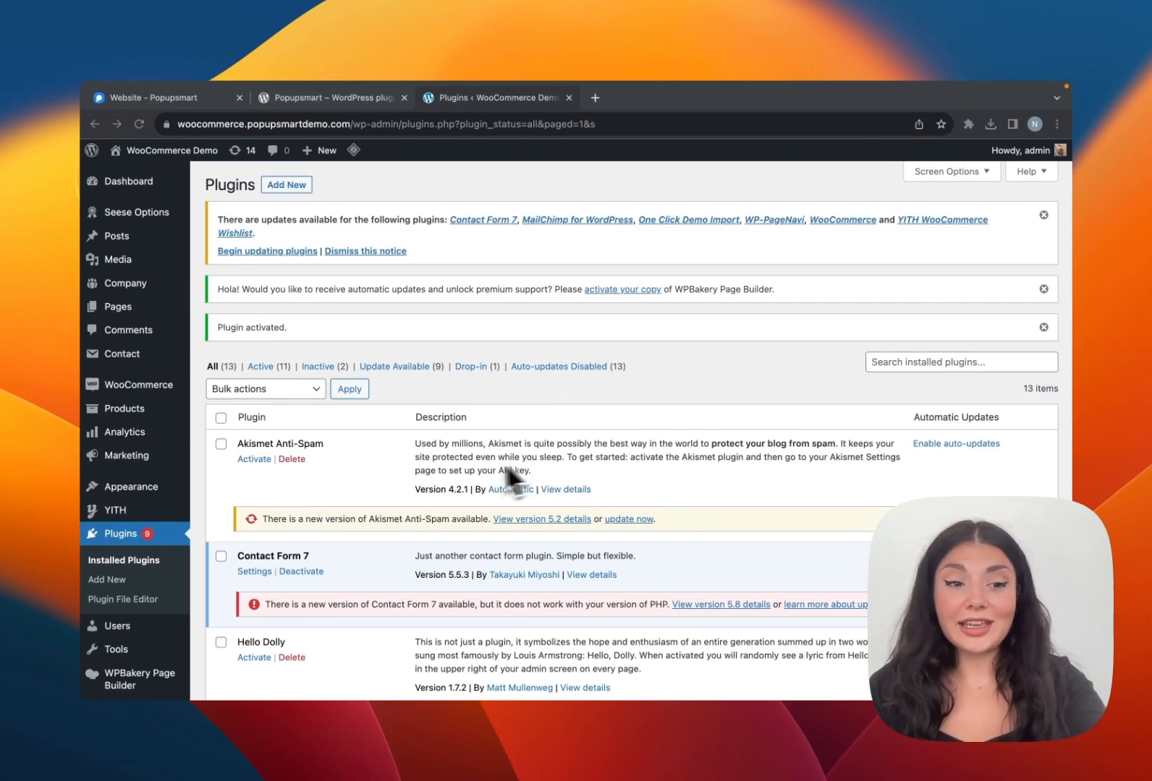
- Open the Popupsmart plugin's settings in WordPress and copy the account ID from the Personal Data page in Popupsmart
scroll(166, 518, "down", 3)
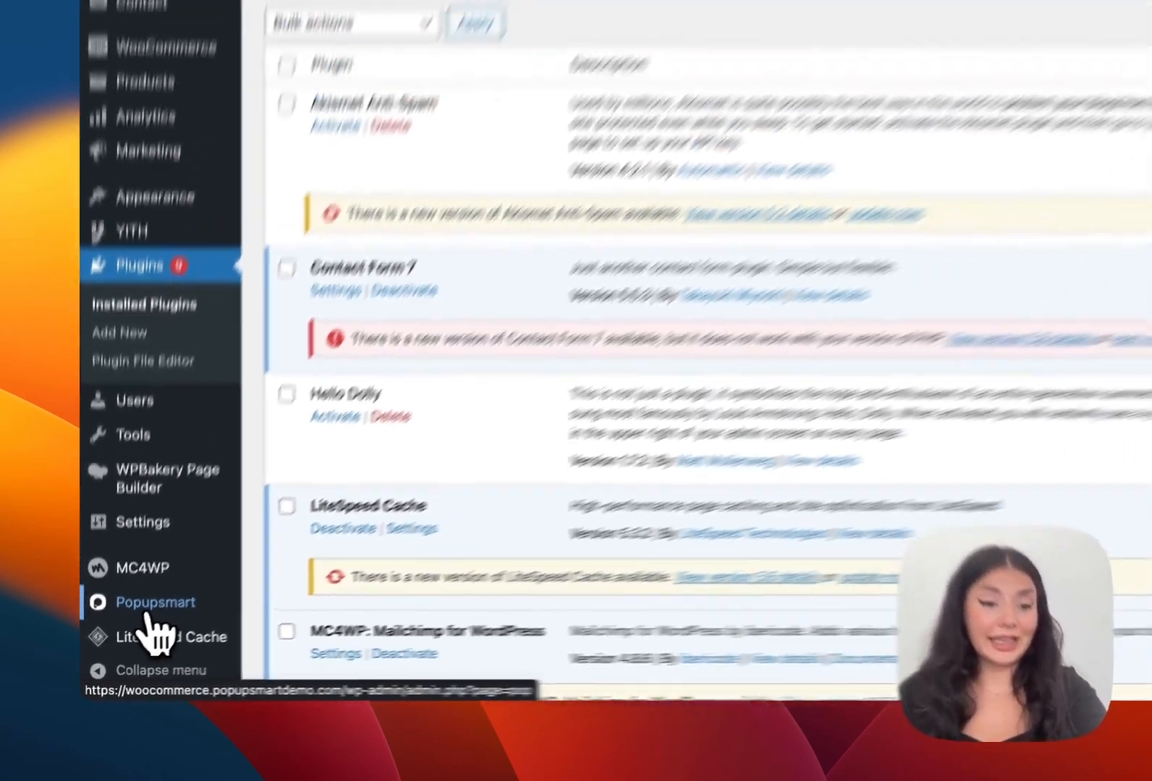
left_click(173, 572)
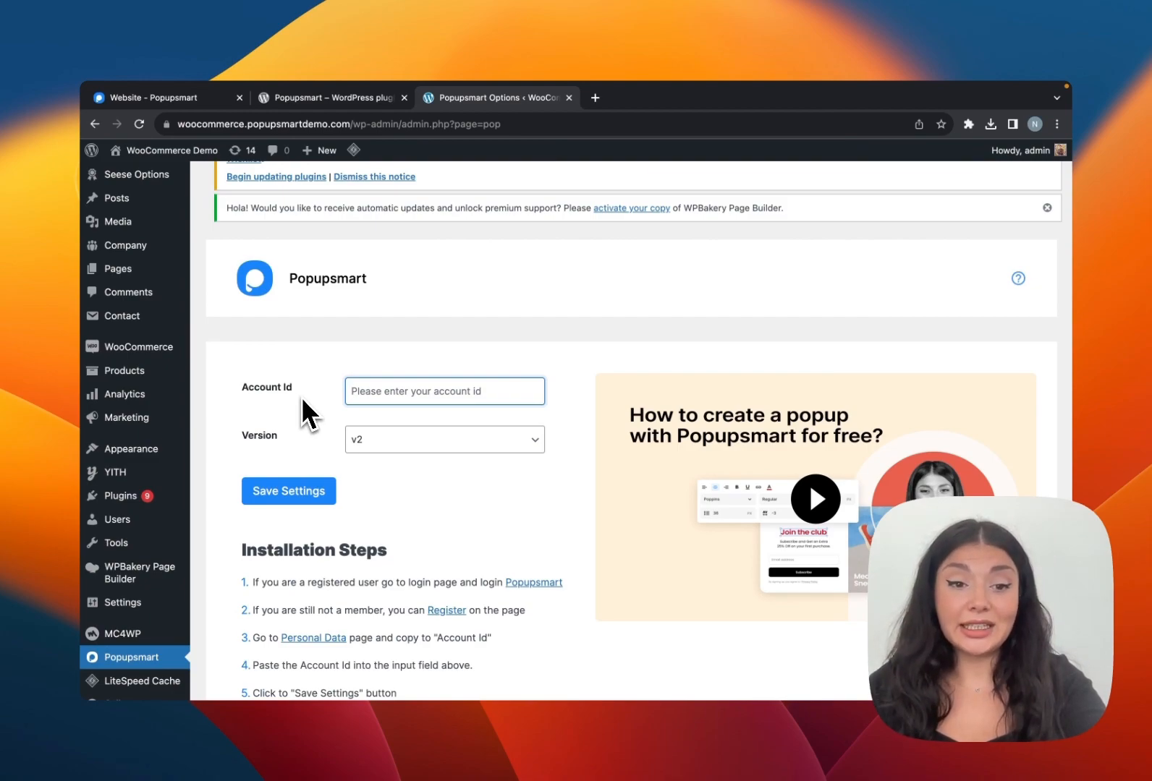
left_click(186, 102)
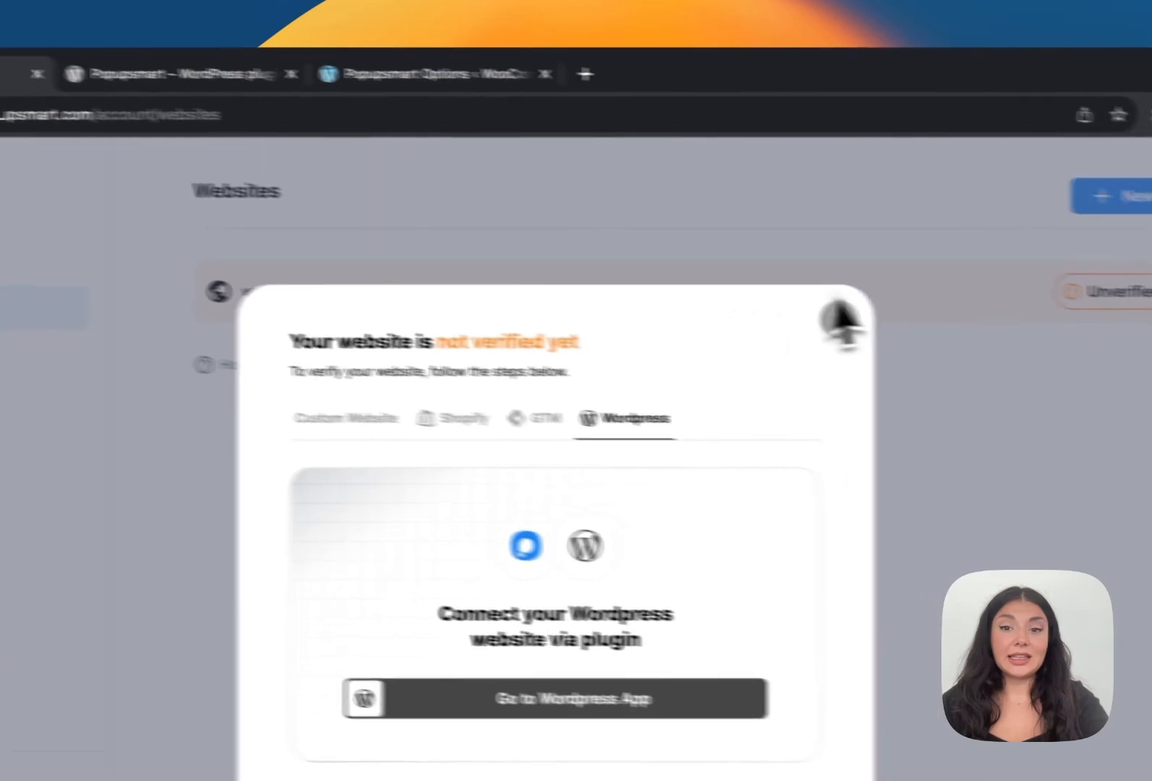
left_click(841, 319)
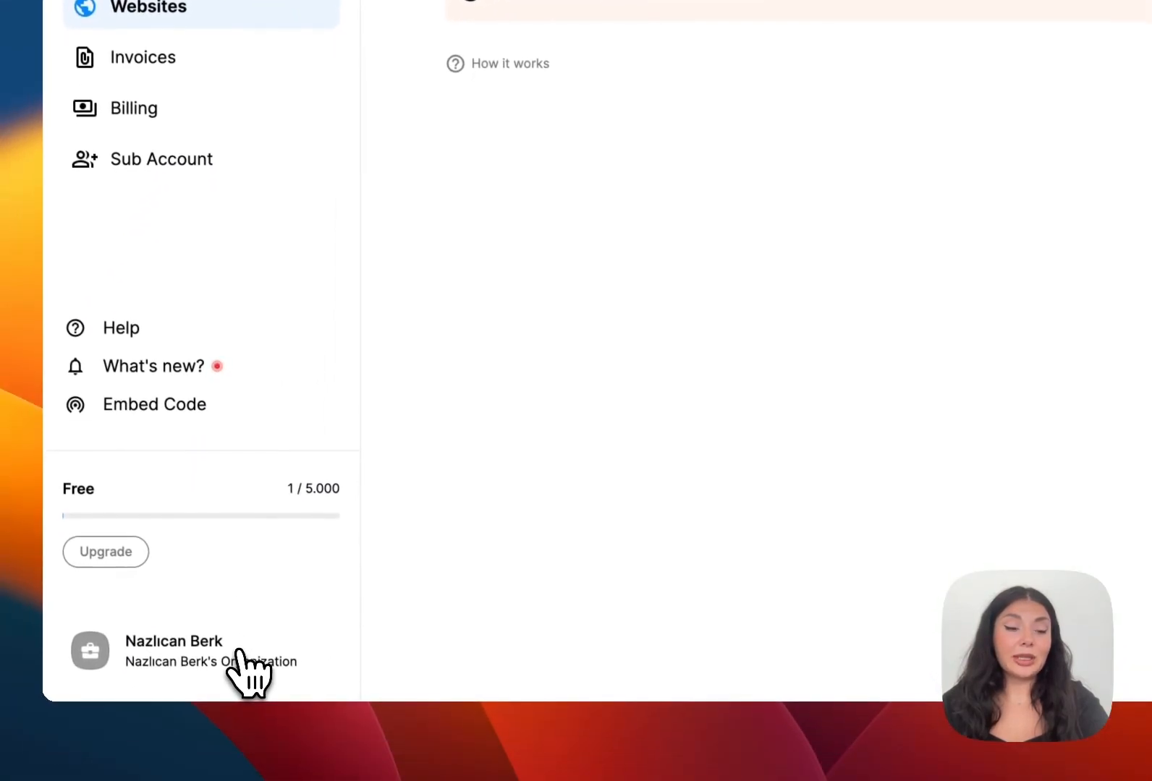
left_click(243, 660)
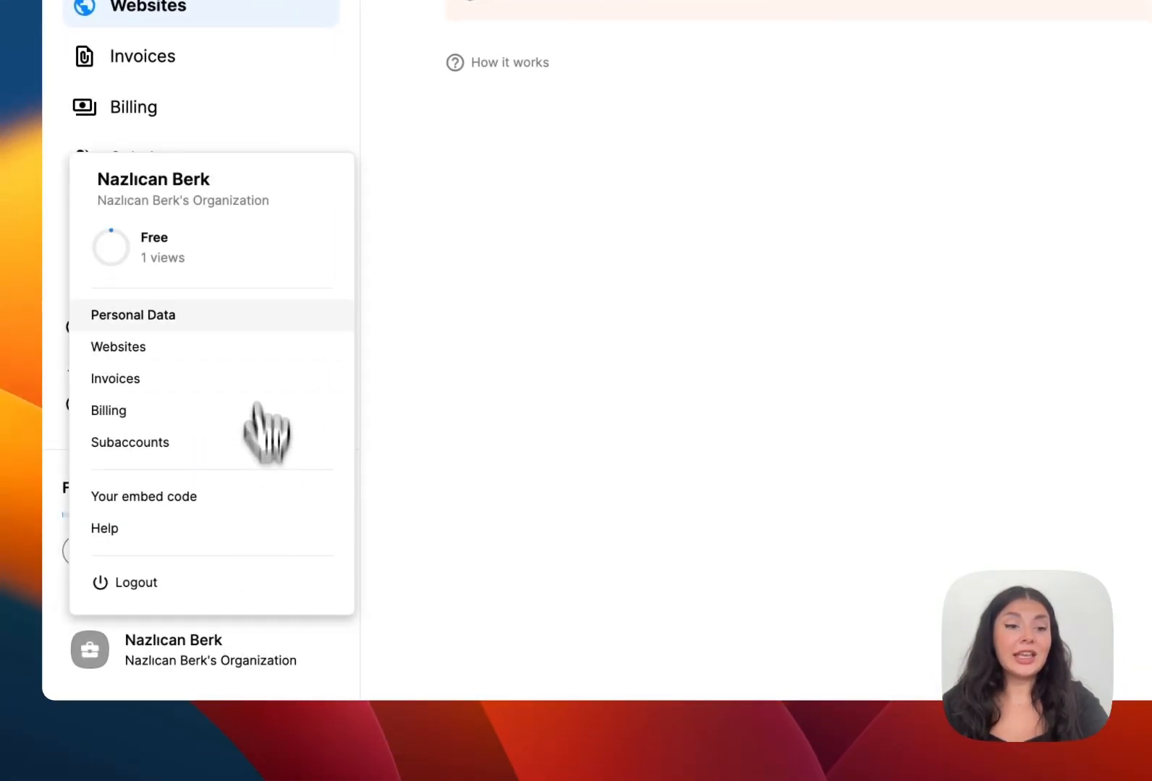
left_click(251, 319)
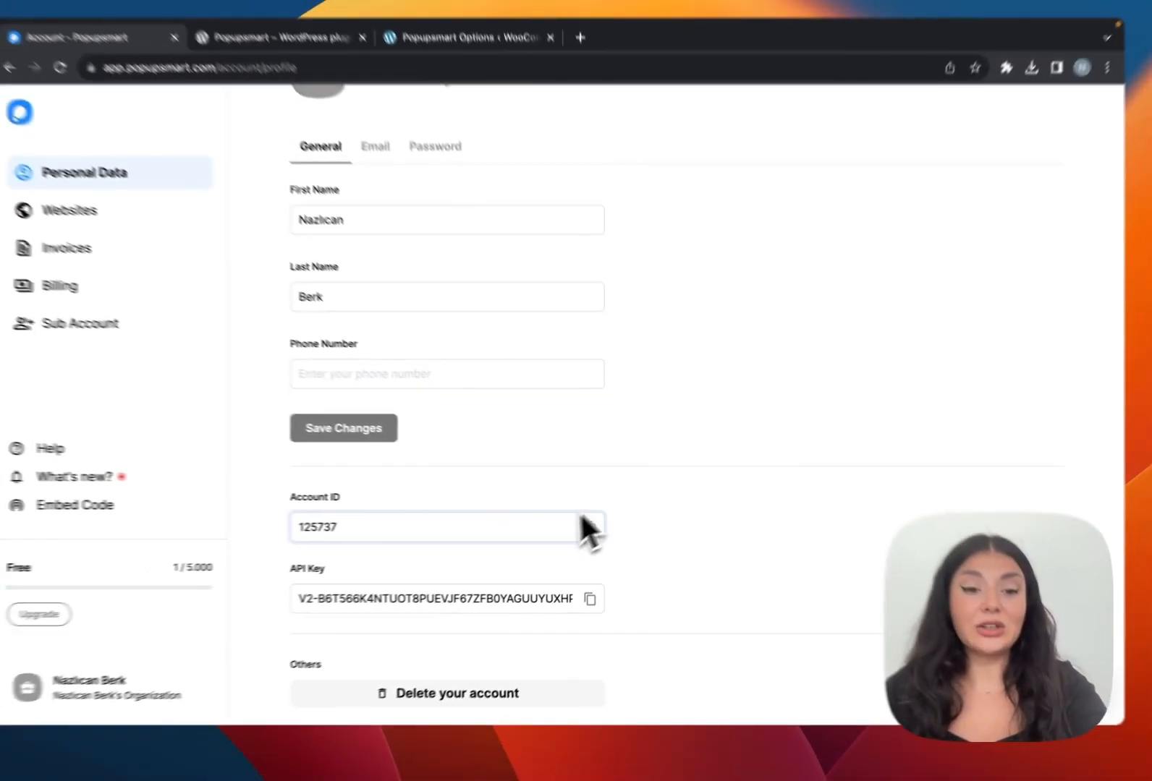
left_click(604, 527)
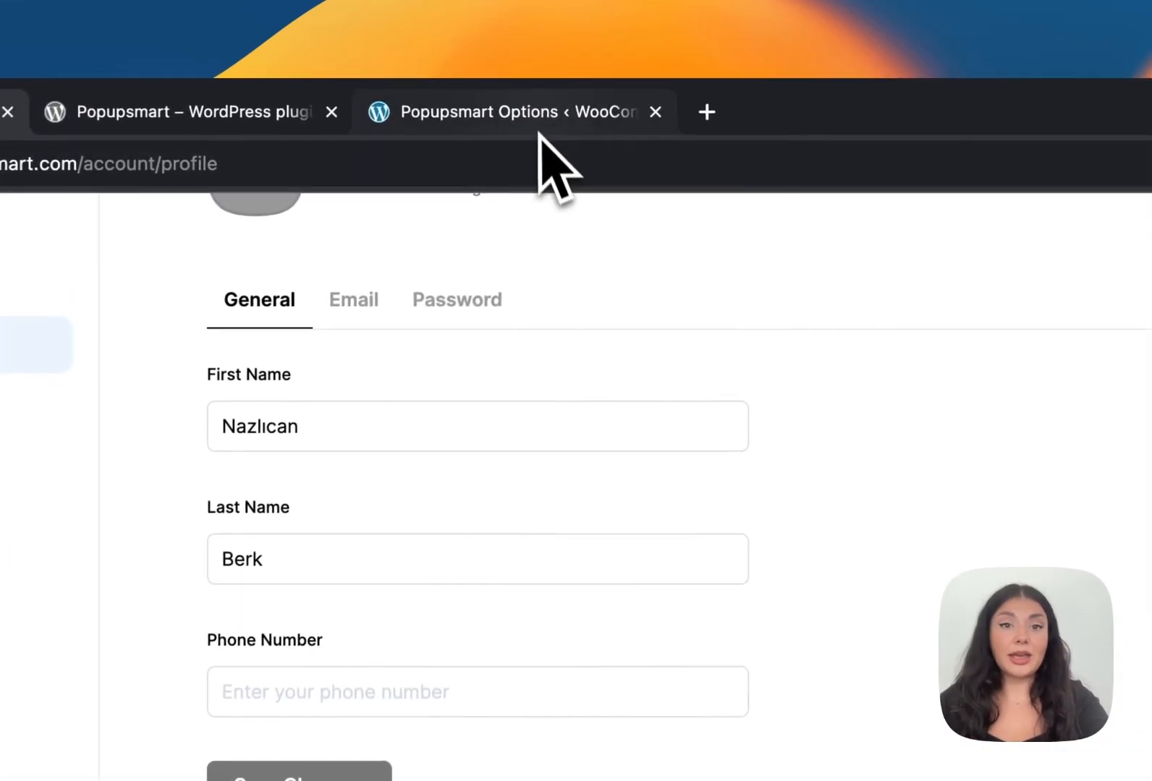
- Paste the account ID into the WordPress plugin's settings and save them
left_click(540, 122)
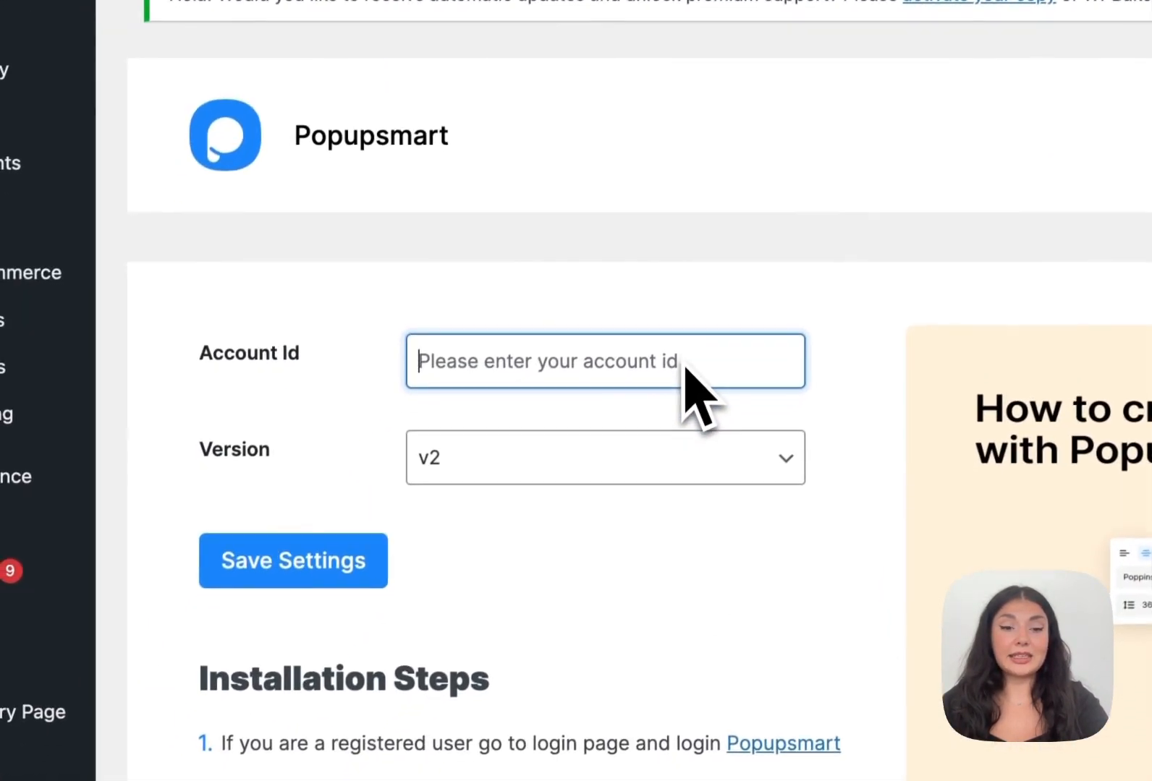
key("super+v")
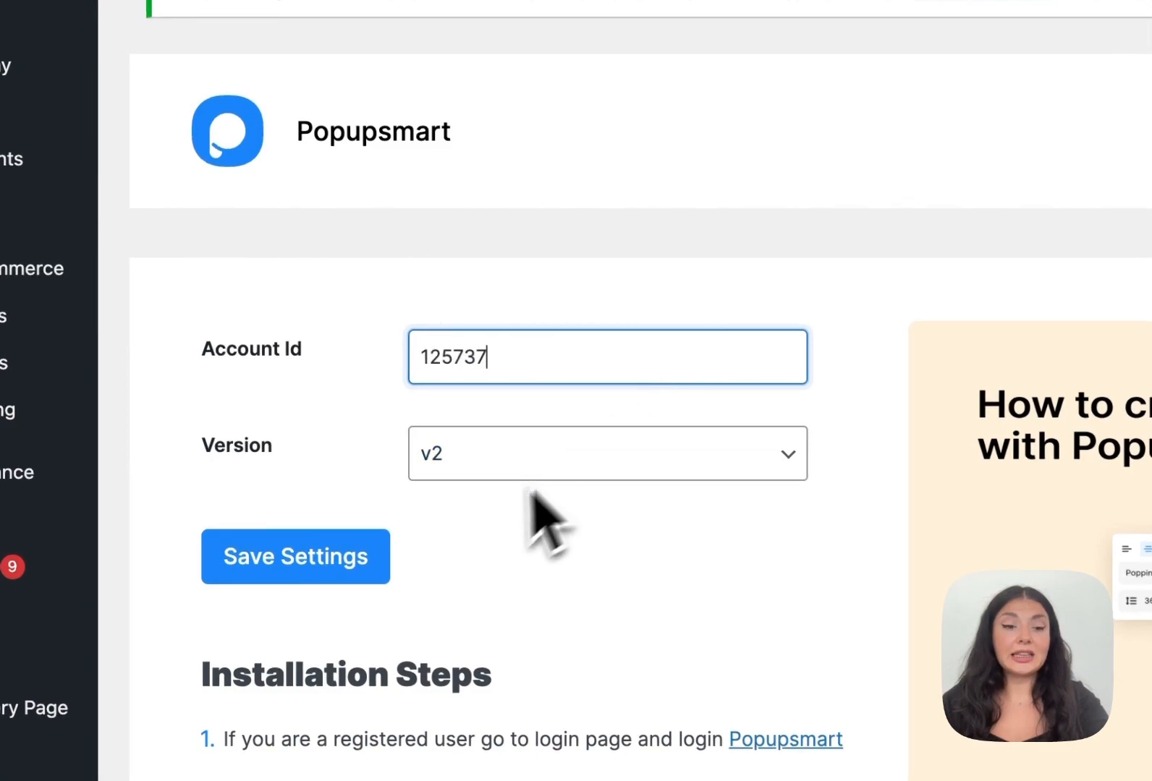
left_click(375, 572)
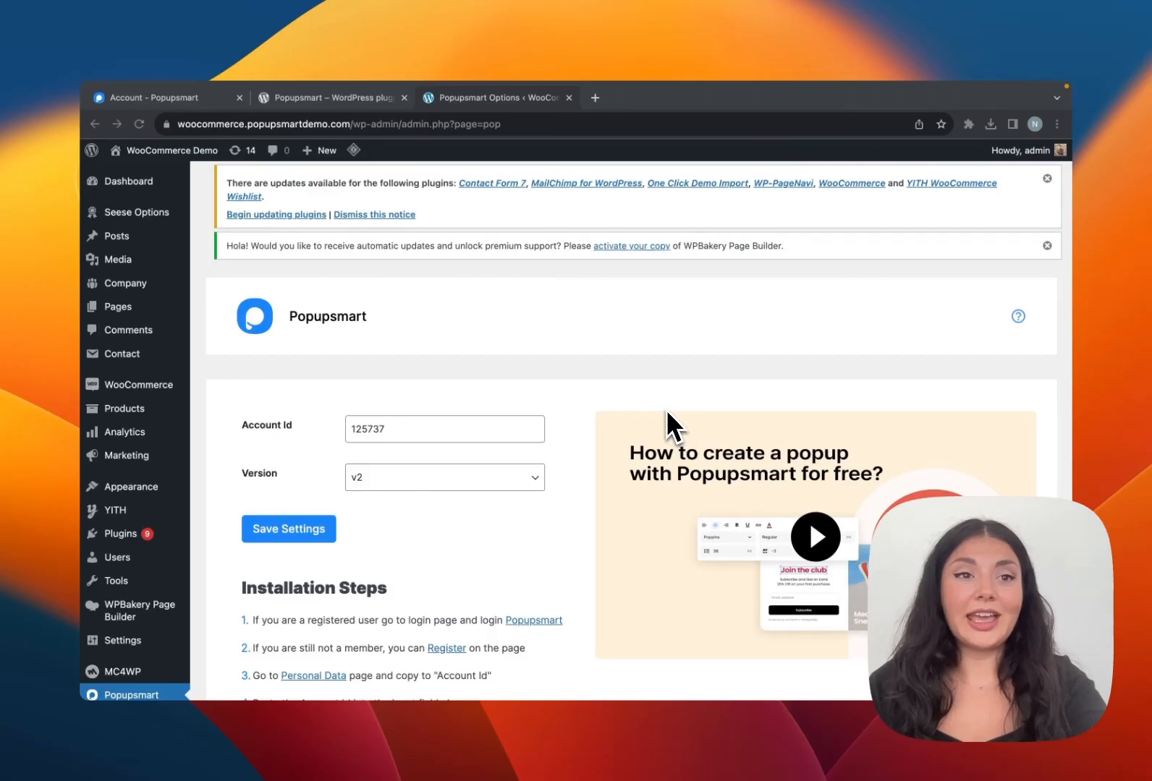
- Return to the Popupsmart dashboard and load the store site woocommerce.popupsmartdemo.com in a new browser tab
left_click(193, 97)
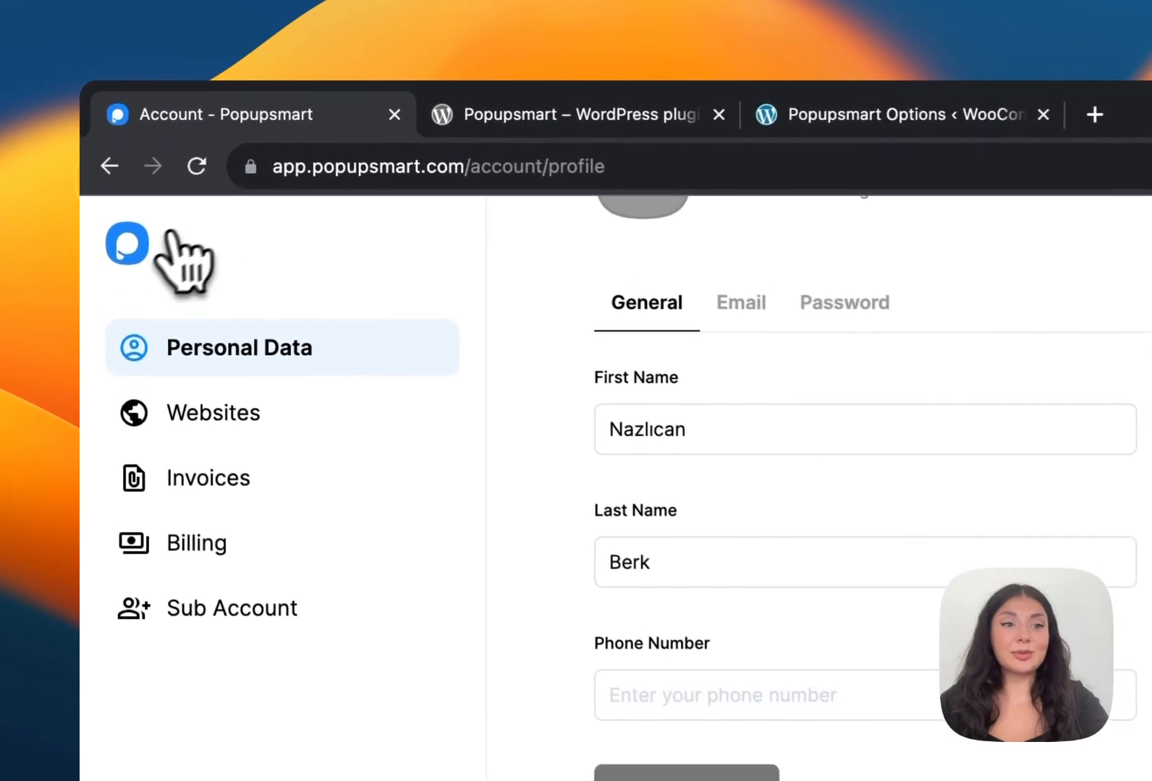
left_click(134, 244)
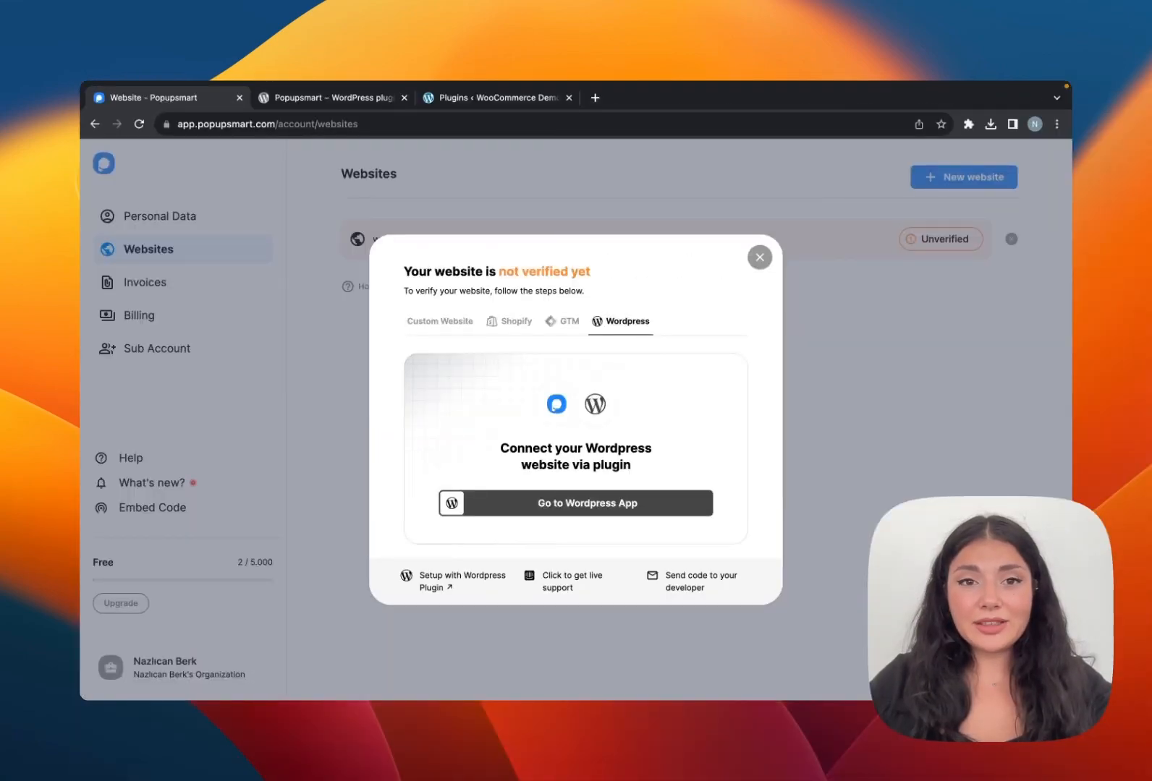
left_click(600, 104)
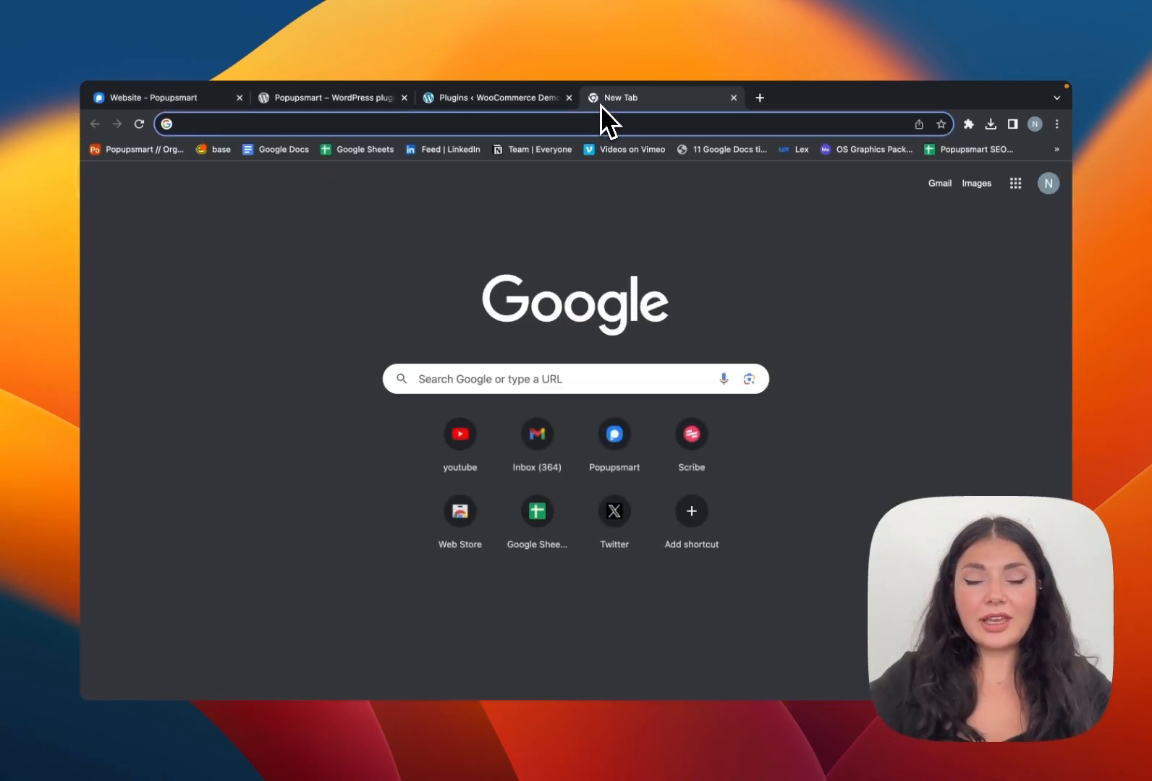
key("super+shift+v")
double_click(221, 621)
key("Return")
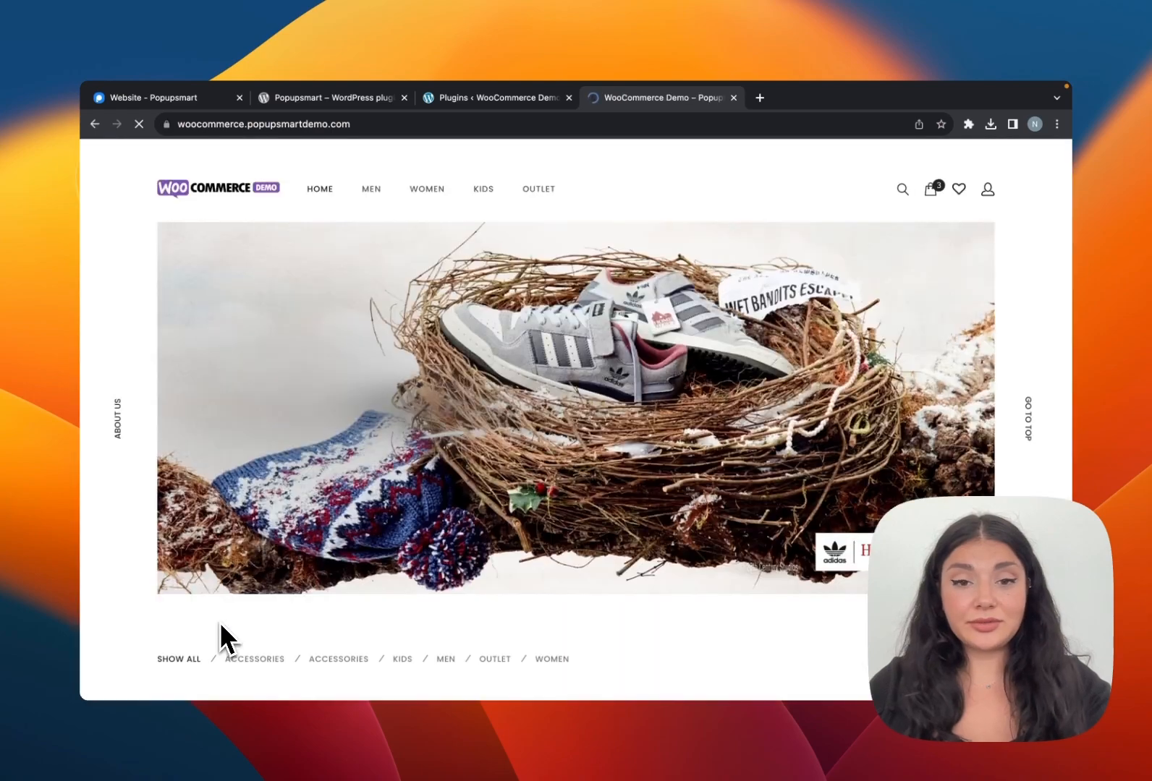
- Back in Popupsmart, dismiss the verification dialog and reload the Websites page to refresh the site's verification status
left_click(152, 100)
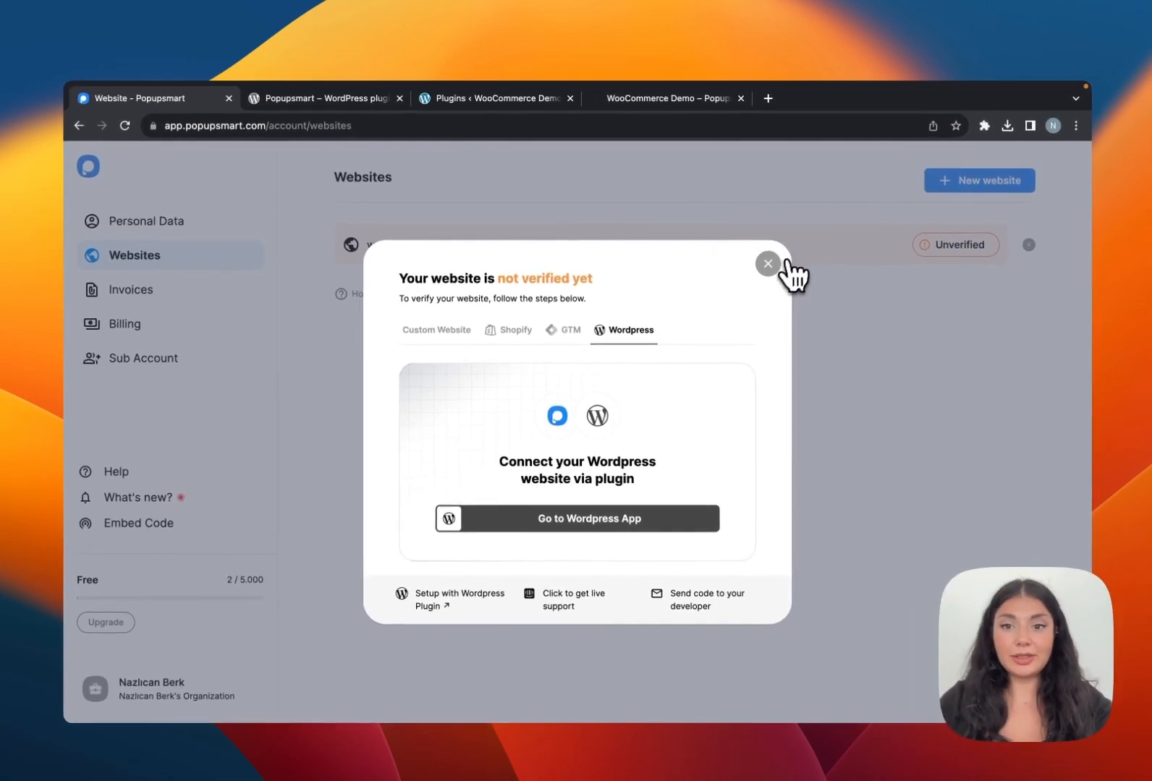
left_click(769, 264)
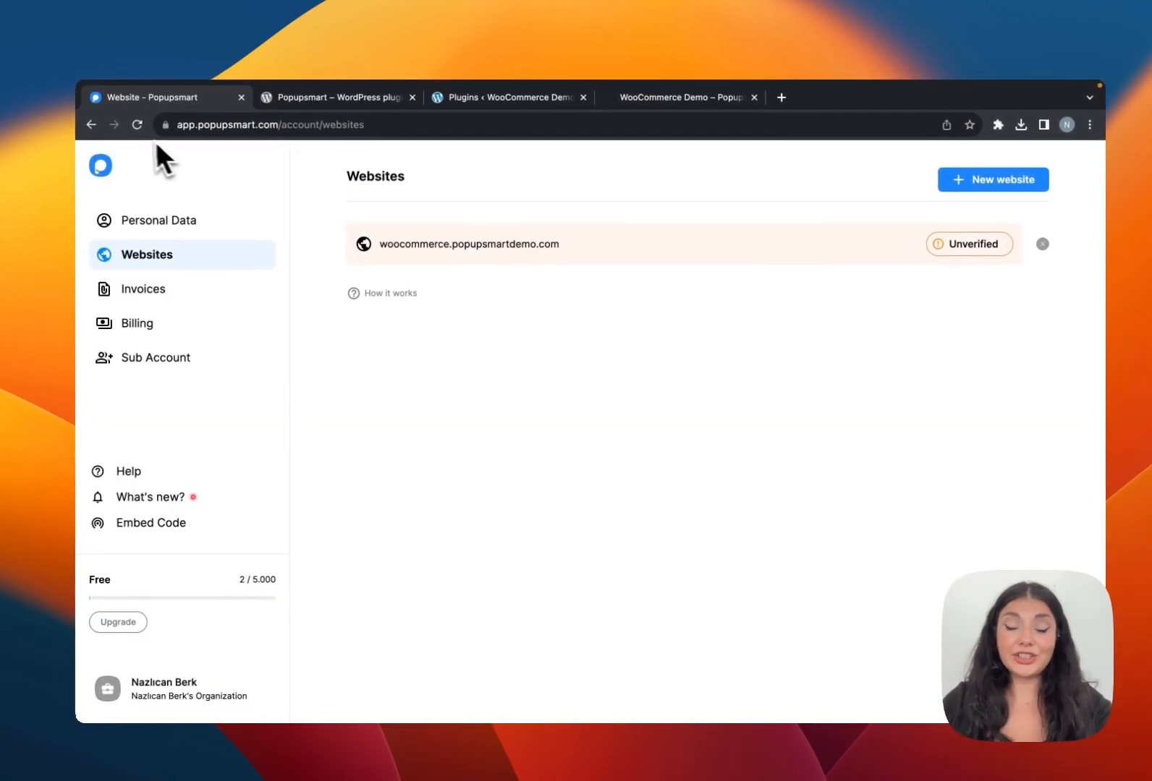
left_click(124, 125)
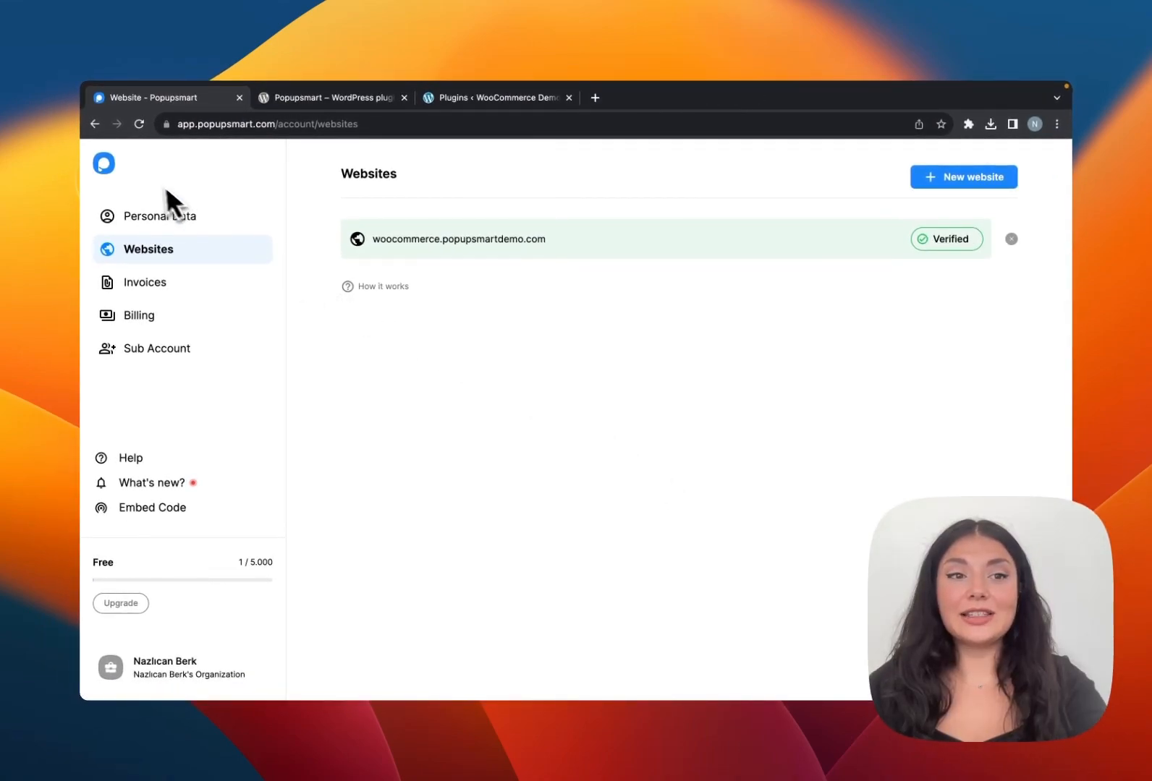
- Create a new popup campaign named WooCommerce for the domain woocommerce.popupsmartdemo.com
left_click(103, 164)
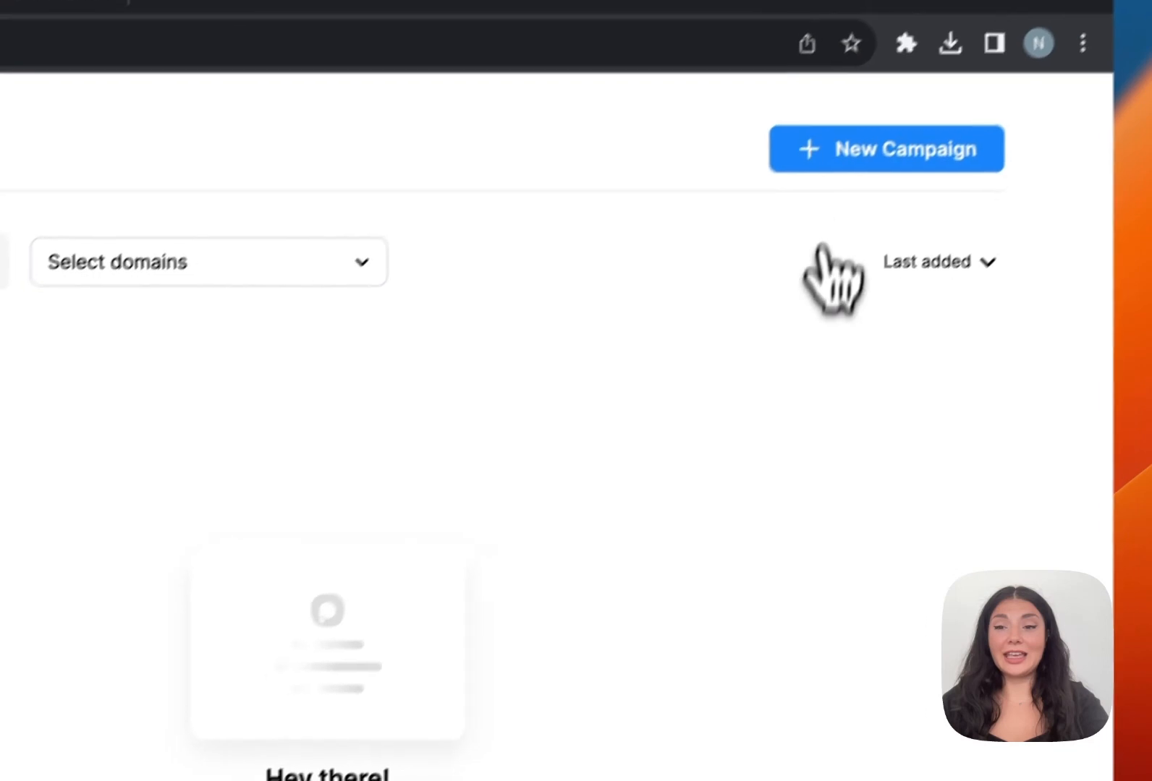
left_click(825, 148)
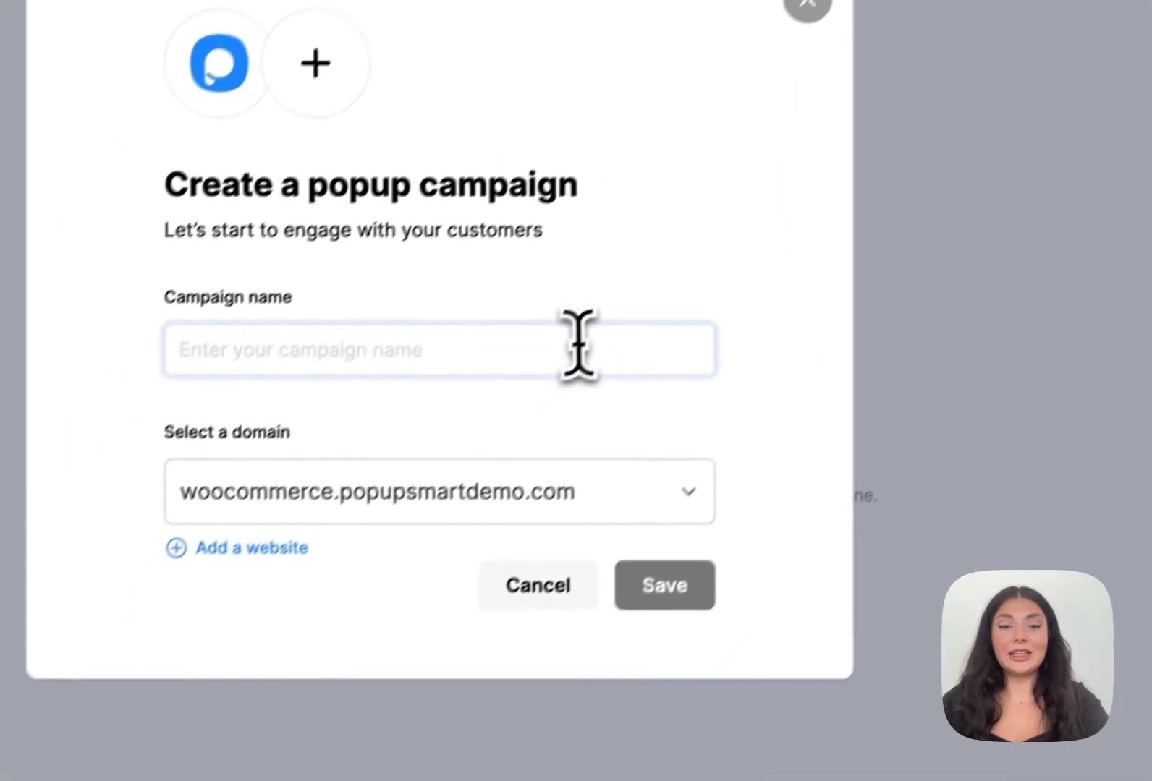
type("WooCommerce")
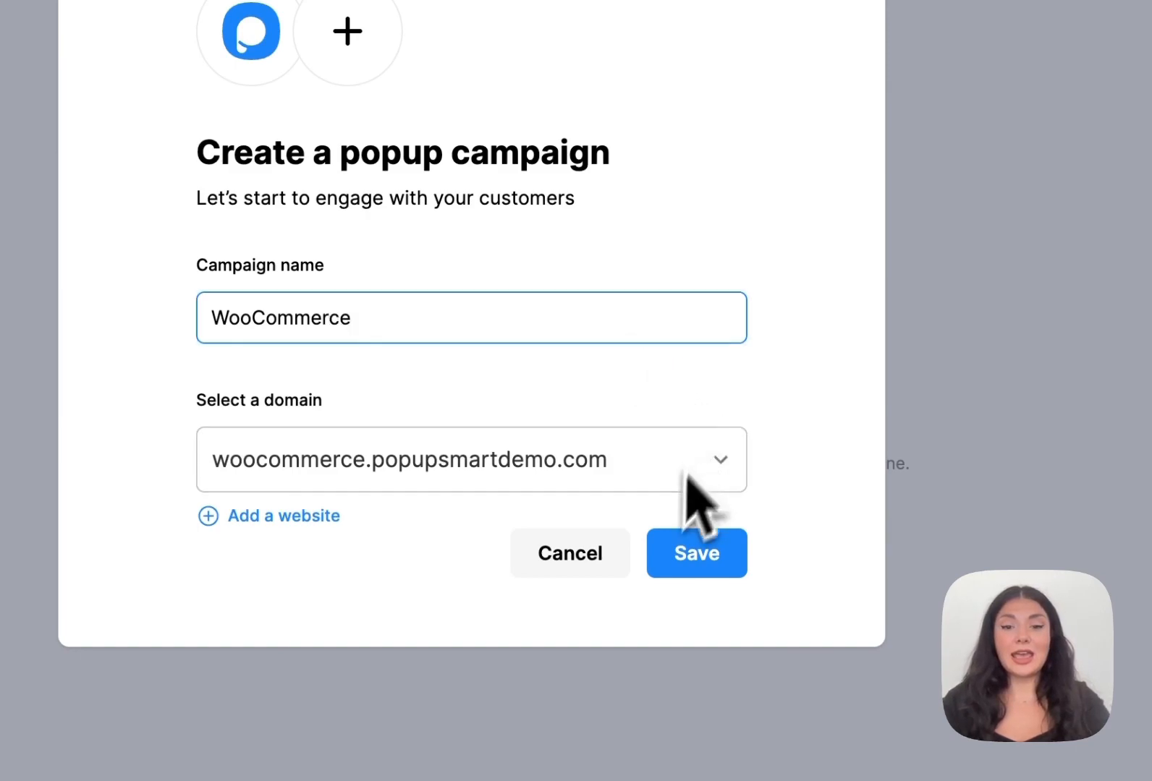
left_click(736, 563)
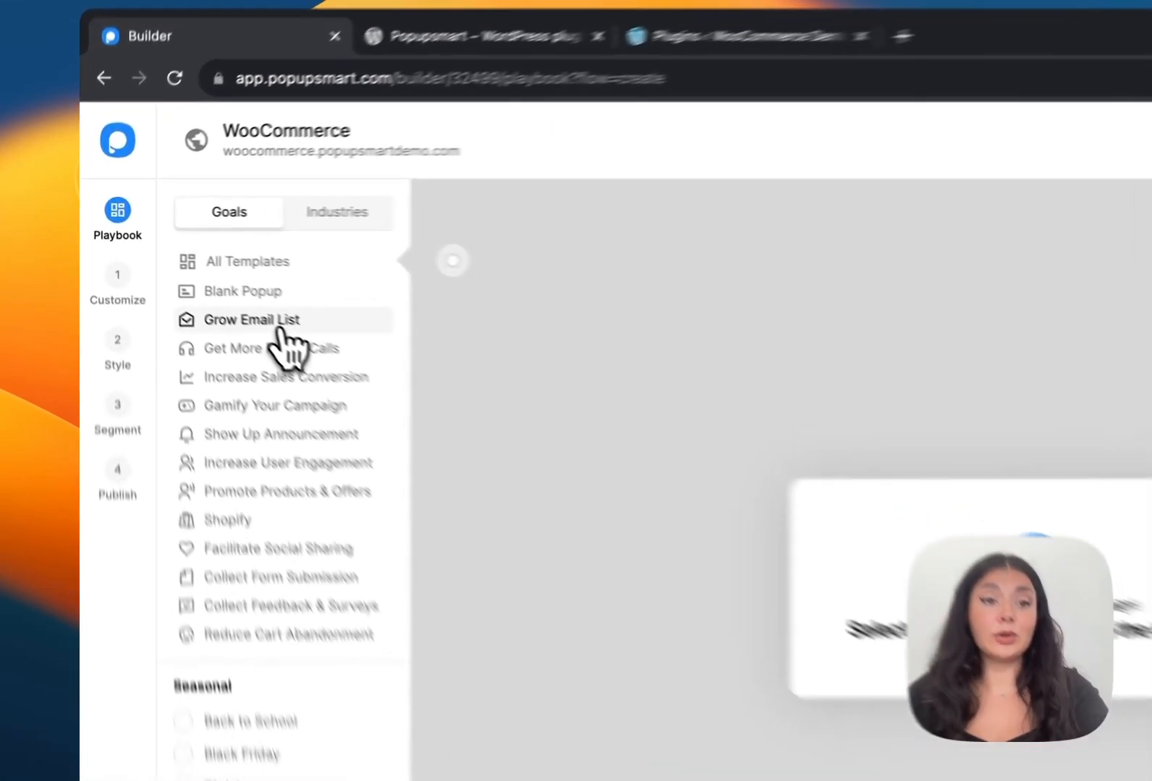
- Choose the Grow Email List goal and select the "Giveaway time" template for growing the list by offering a prize
left_click(204, 279)
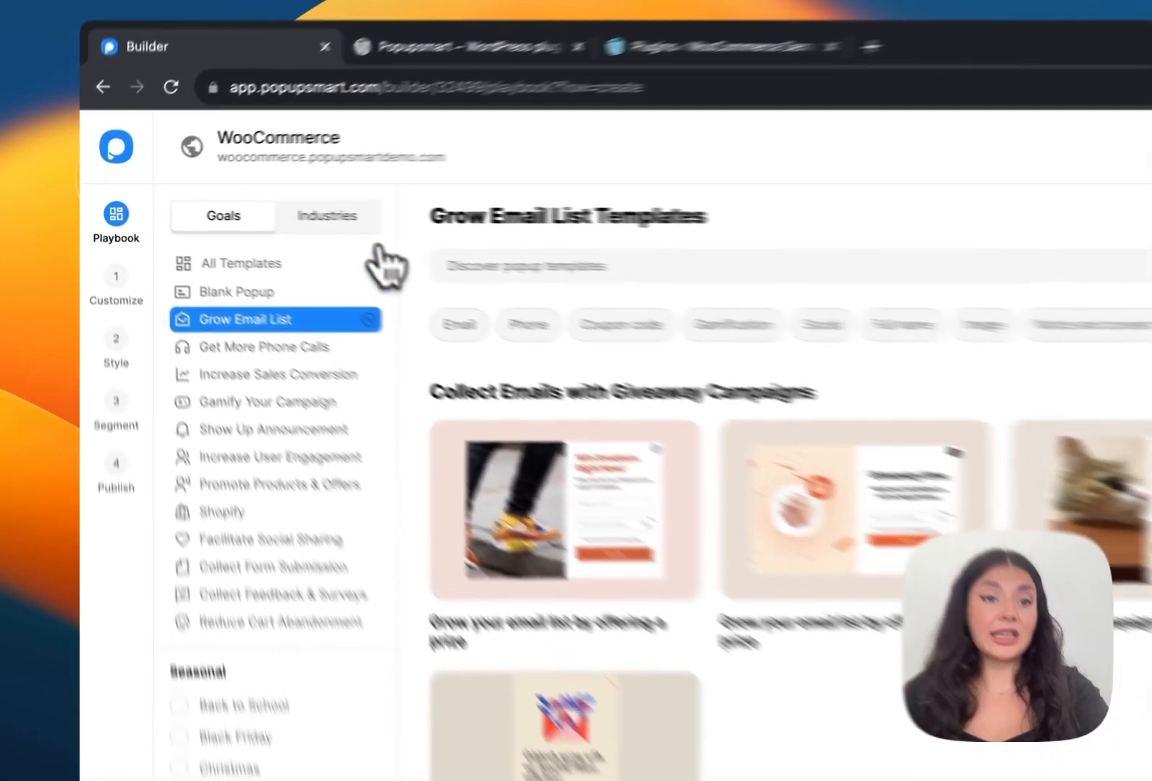
left_click(241, 208)
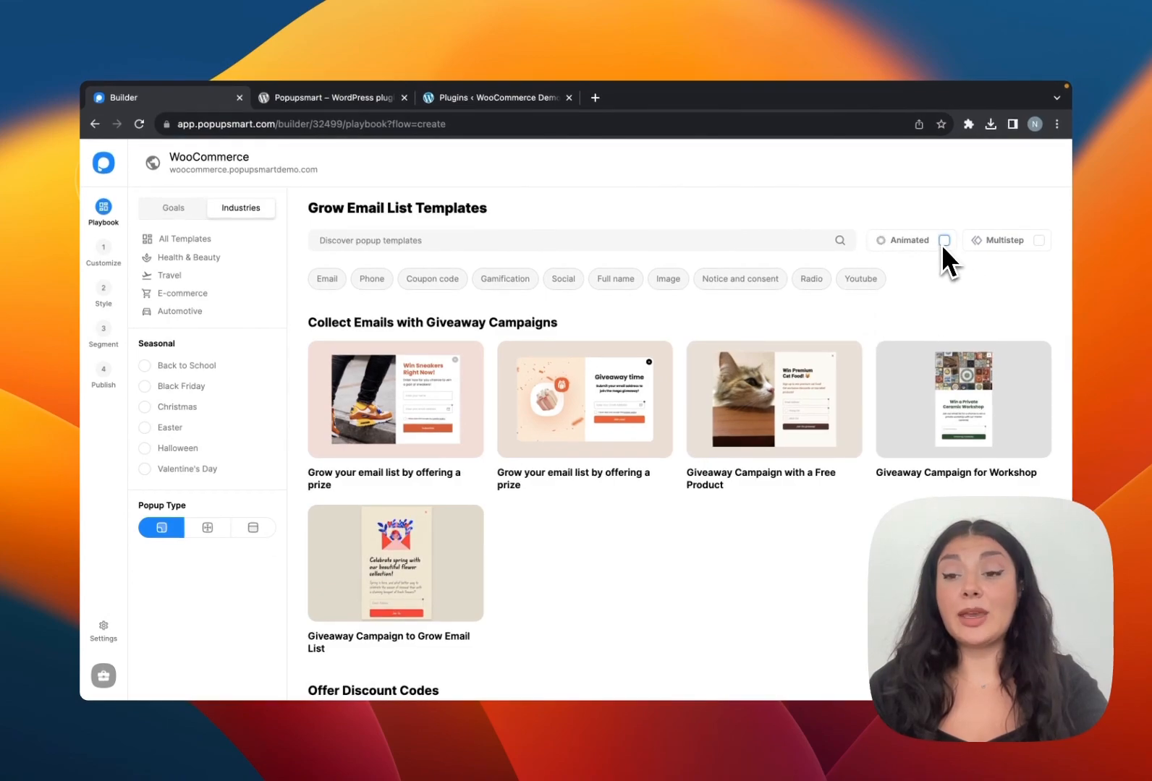
left_click(607, 414)
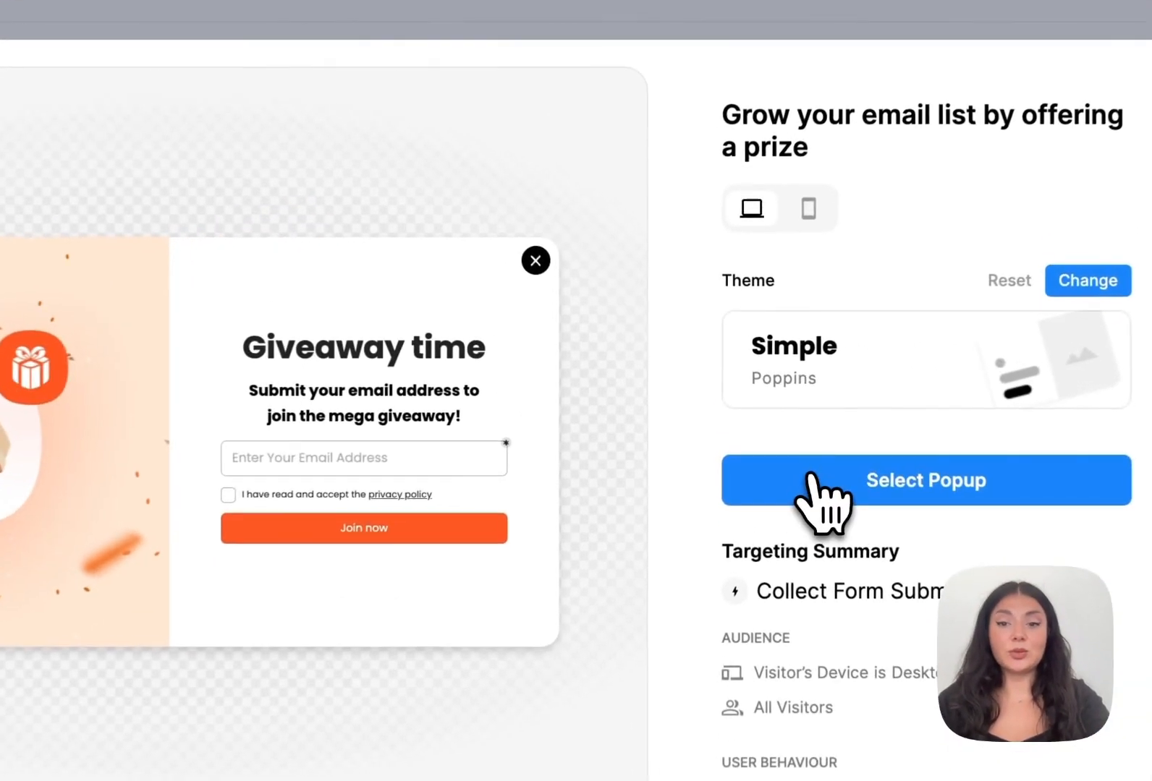
left_click(810, 478)
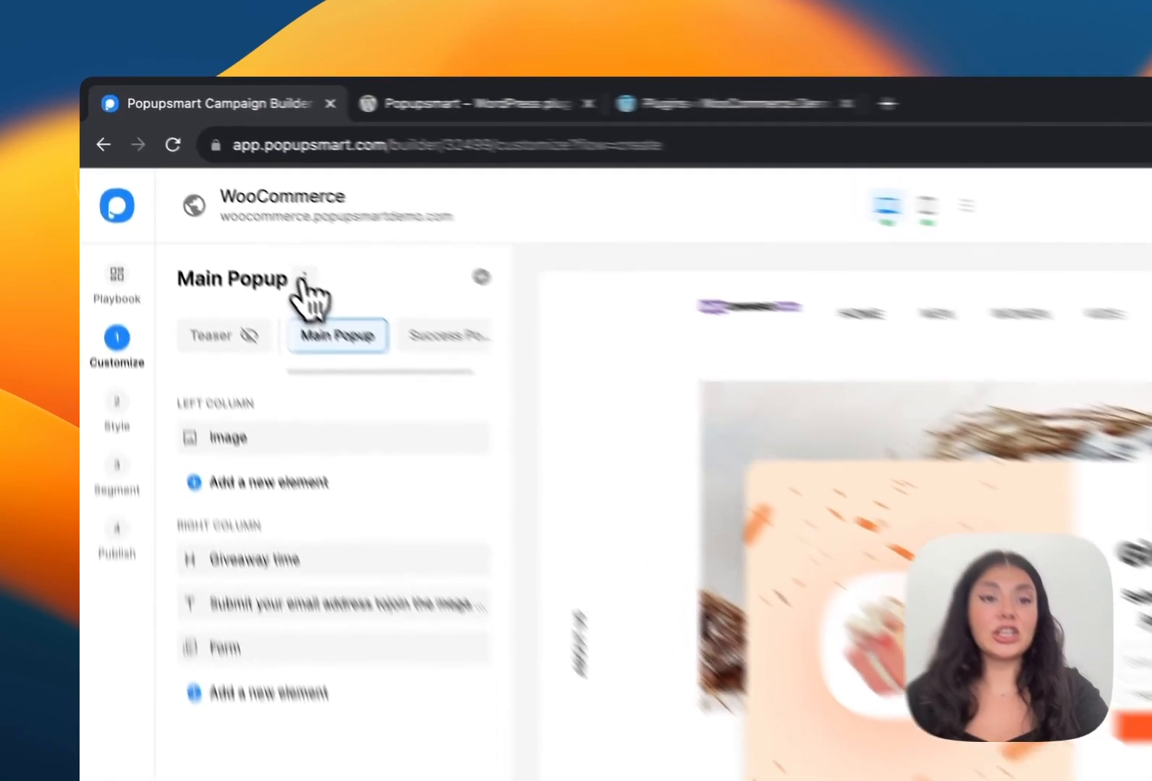
- Look over the main popup's options and addable elements, and try reordering the "Giveaway time" headline in the right column
left_click(223, 209)
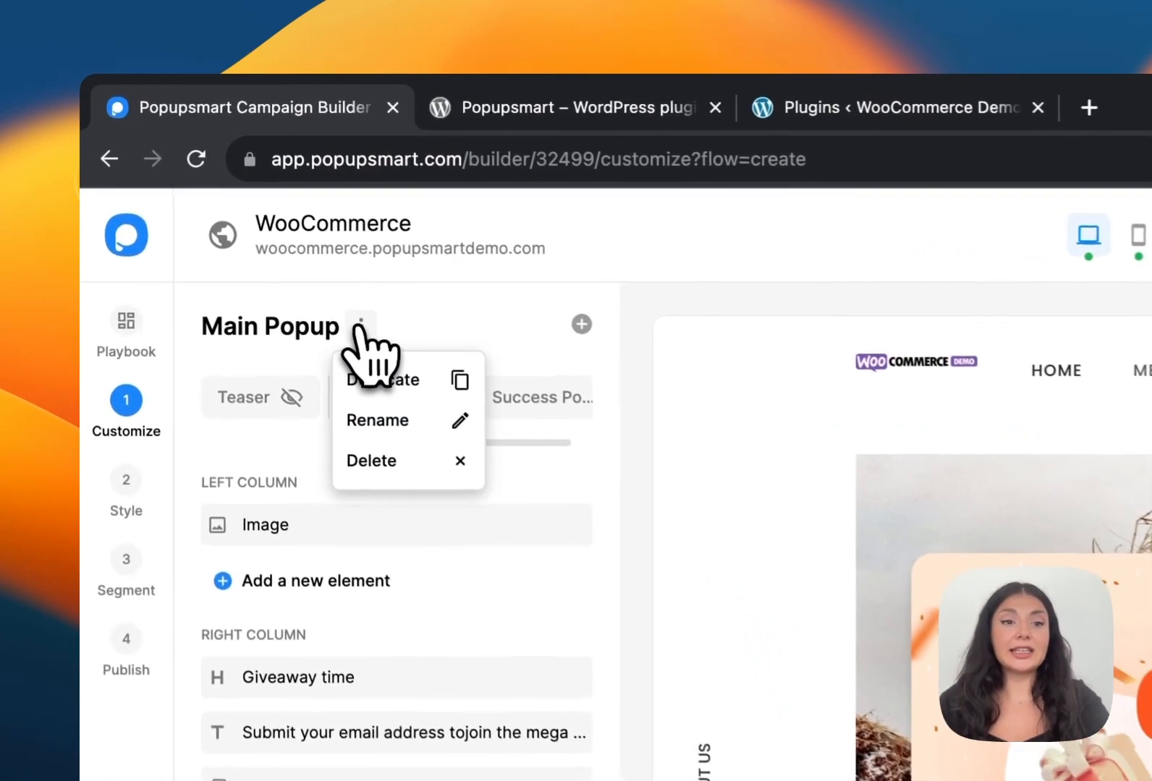
left_click(442, 340)
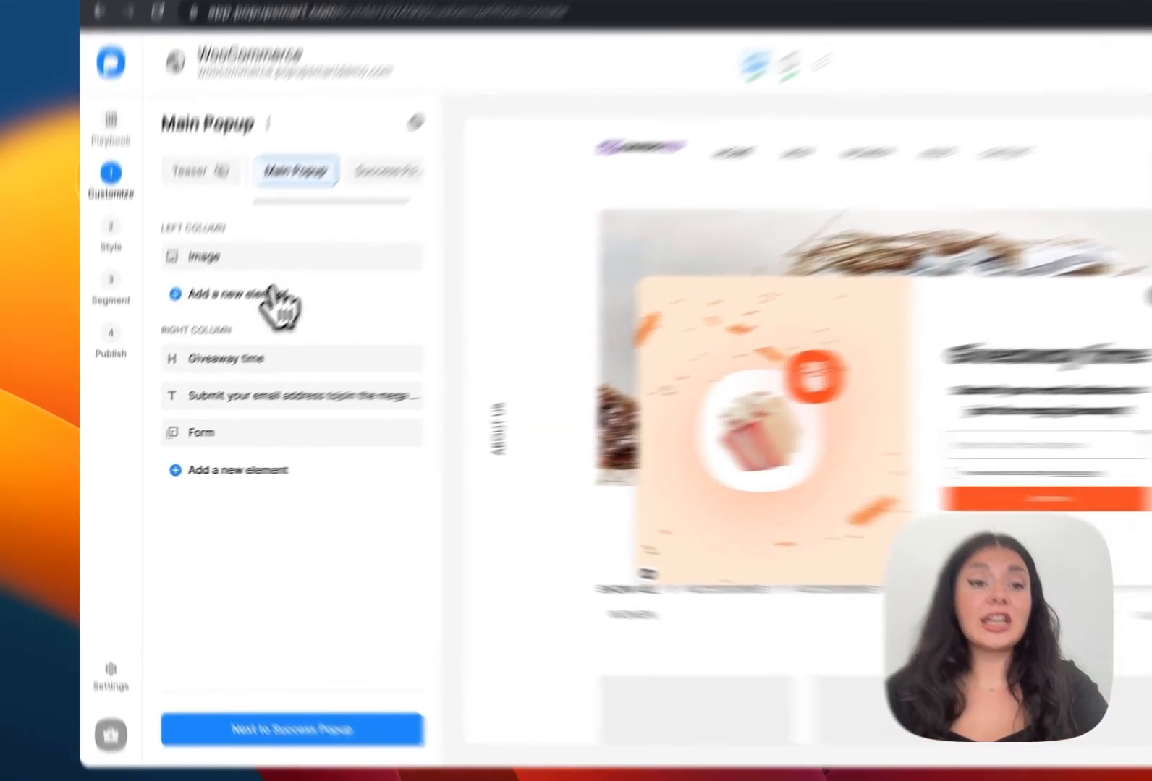
left_click(230, 340)
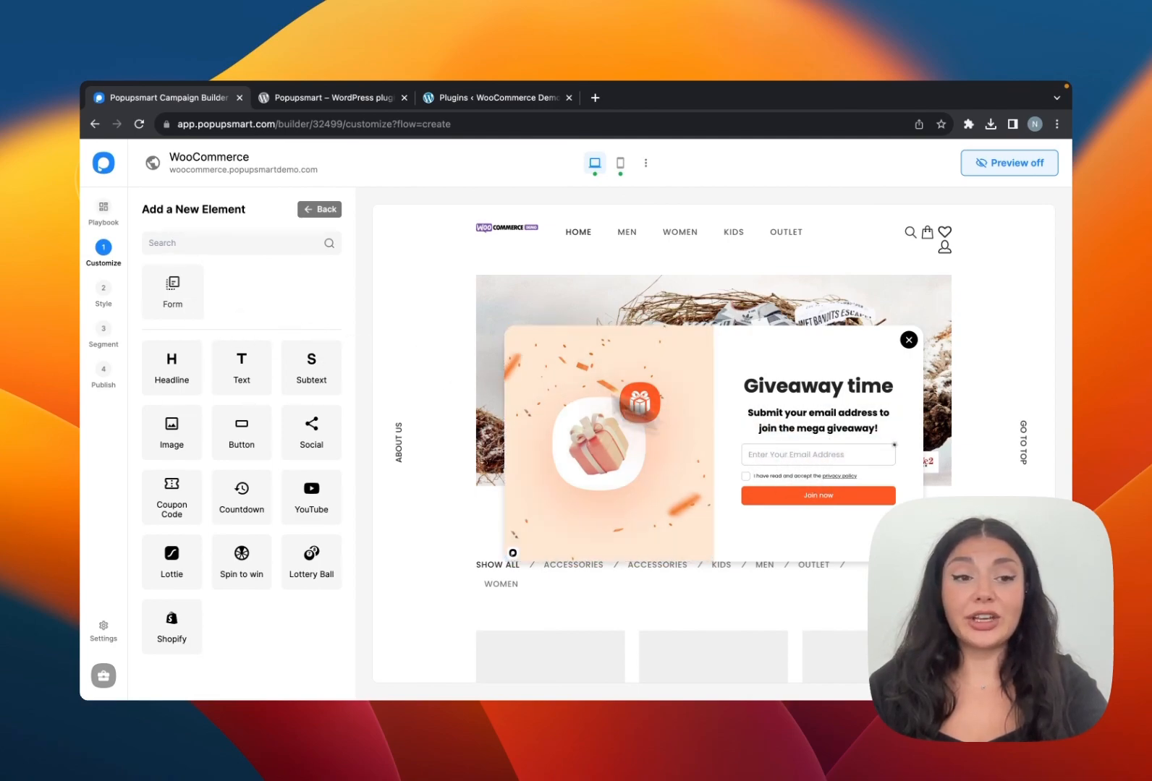
left_click(319, 209)
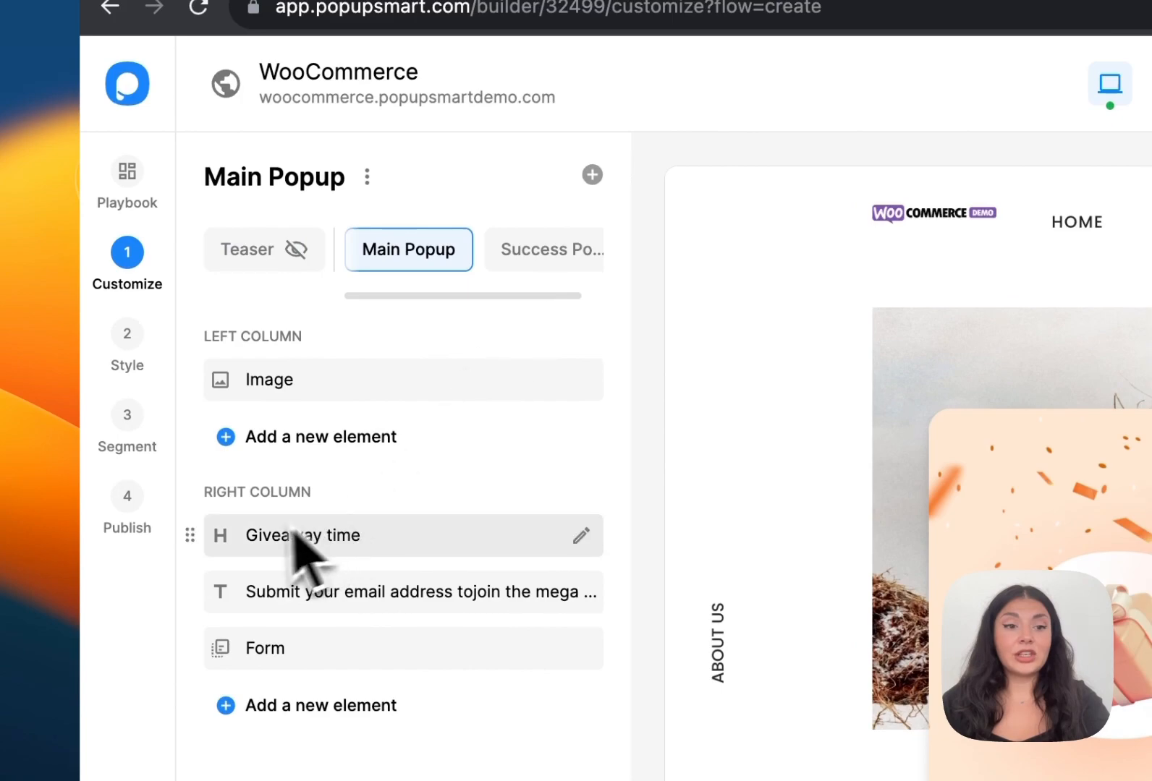
left_click_drag(194, 530, 181, 562)
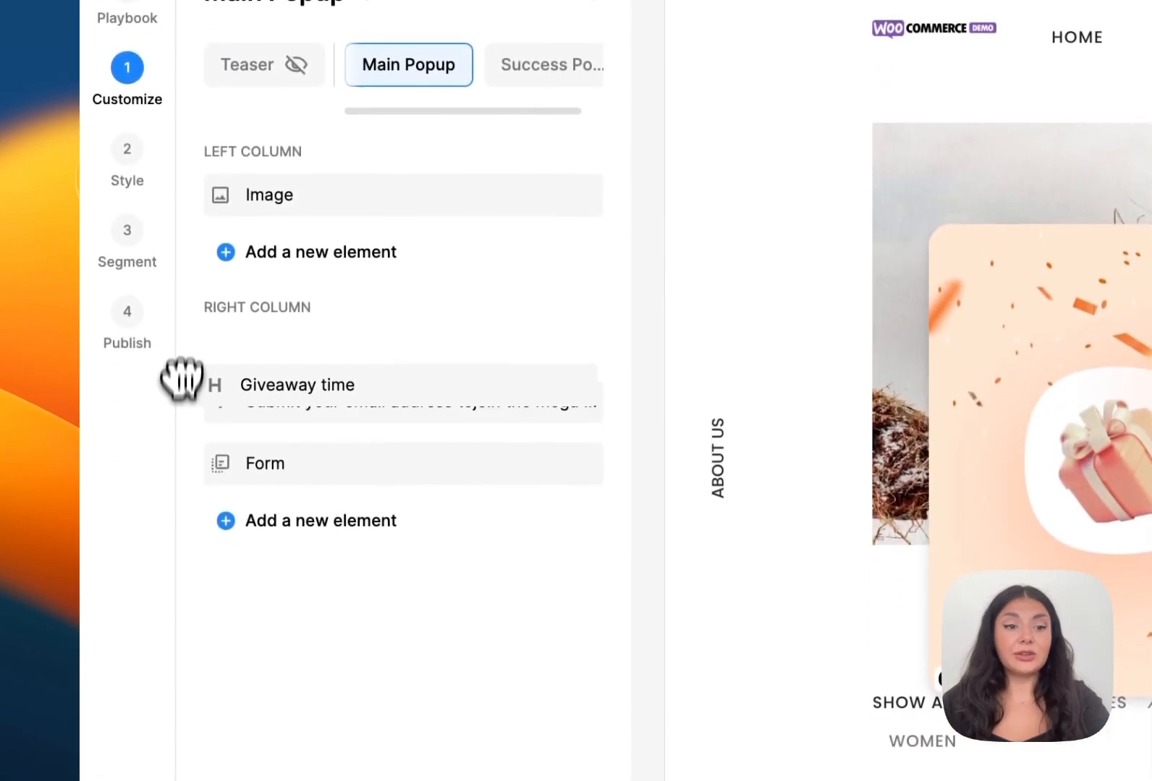
left_click_drag(181, 378, 181, 349)
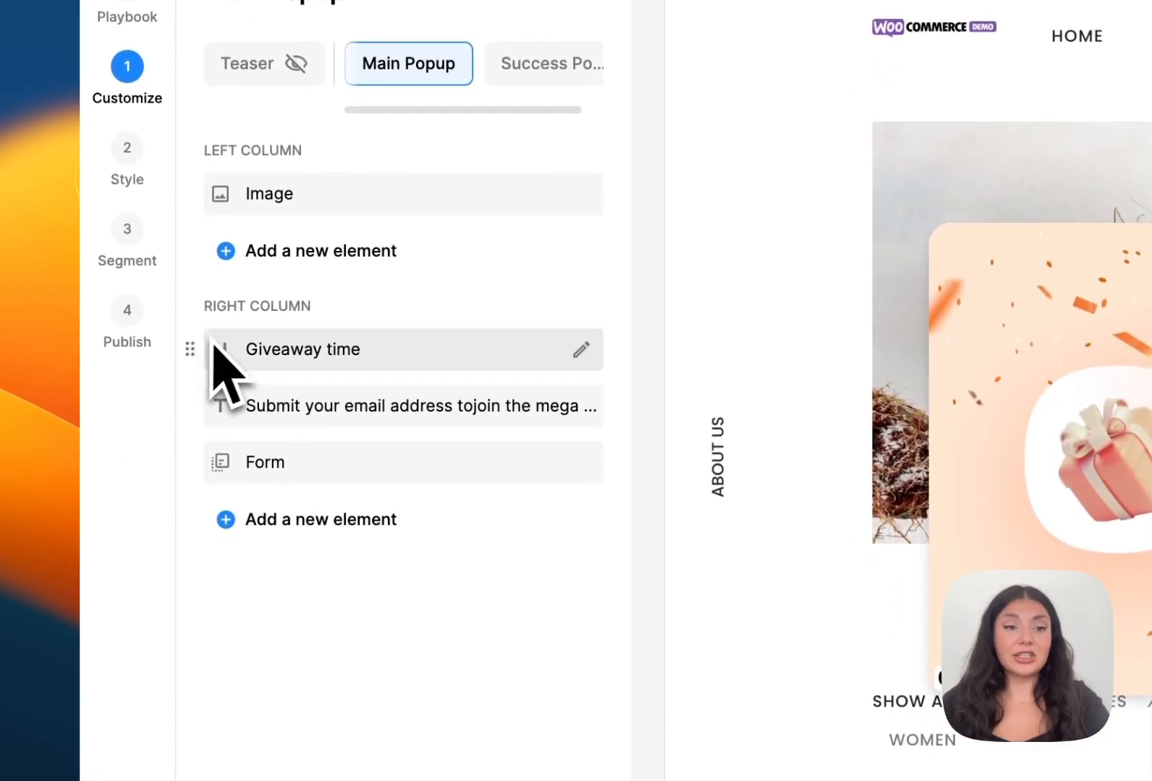
- Go to the popup's style settings and preview alternative themes such as Light Gradient without applying one
left_click(144, 180)
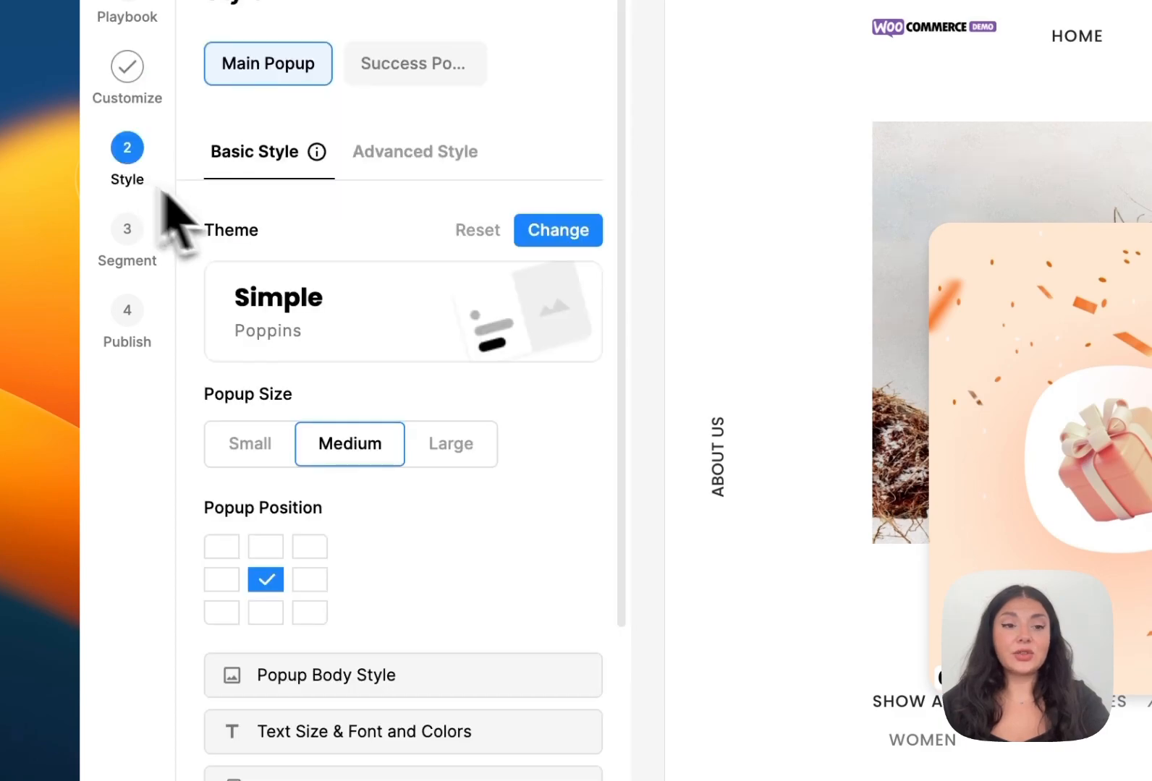
left_click(536, 233)
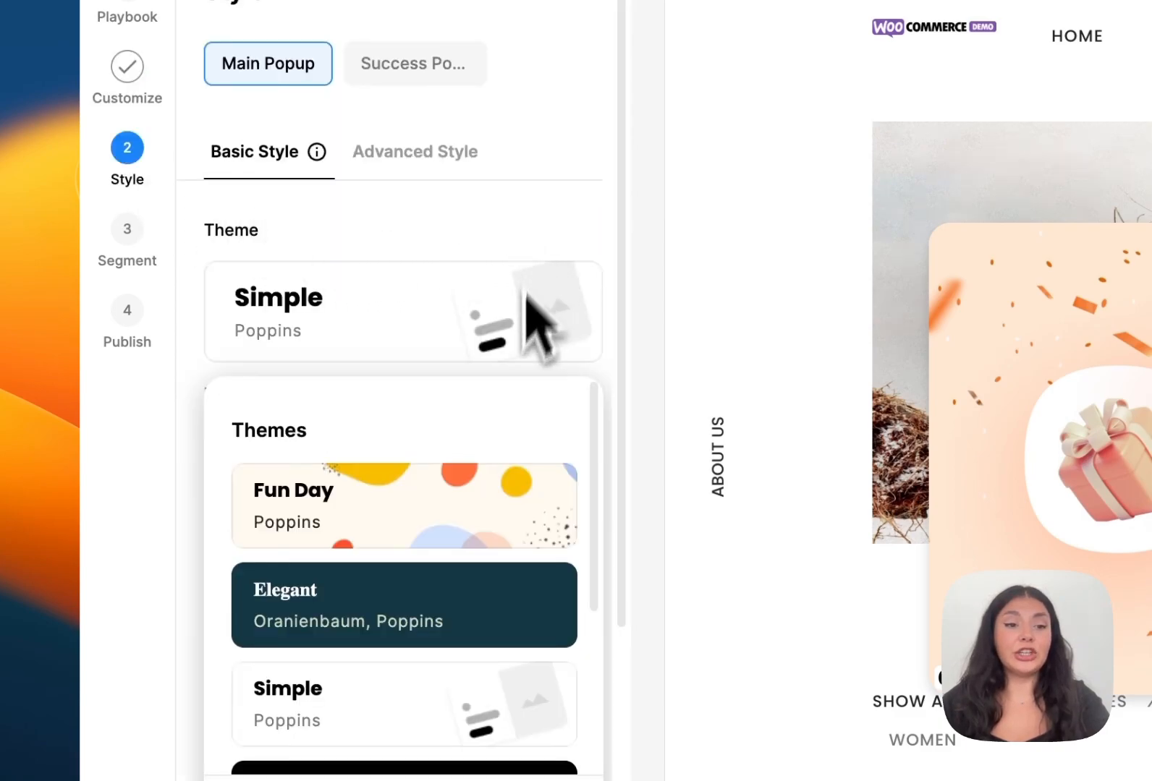
mouse_move(458, 489)
left_click(435, 511)
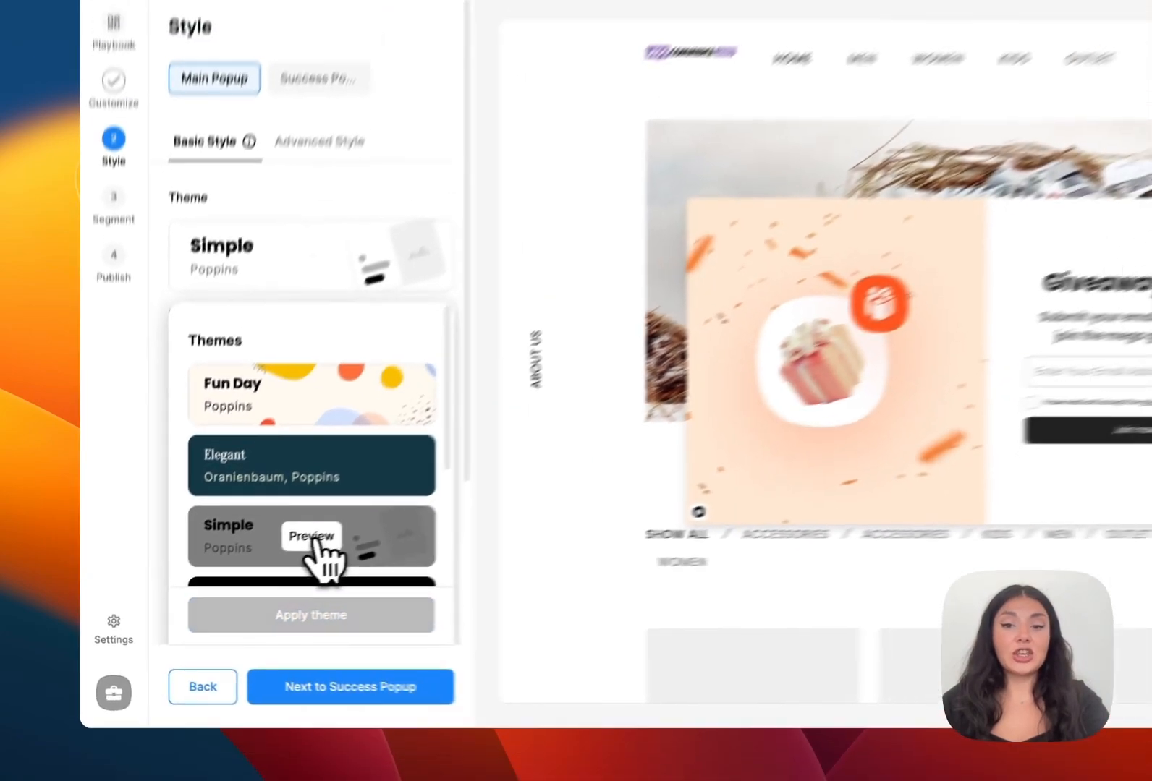
scroll(277, 571, "down", 3)
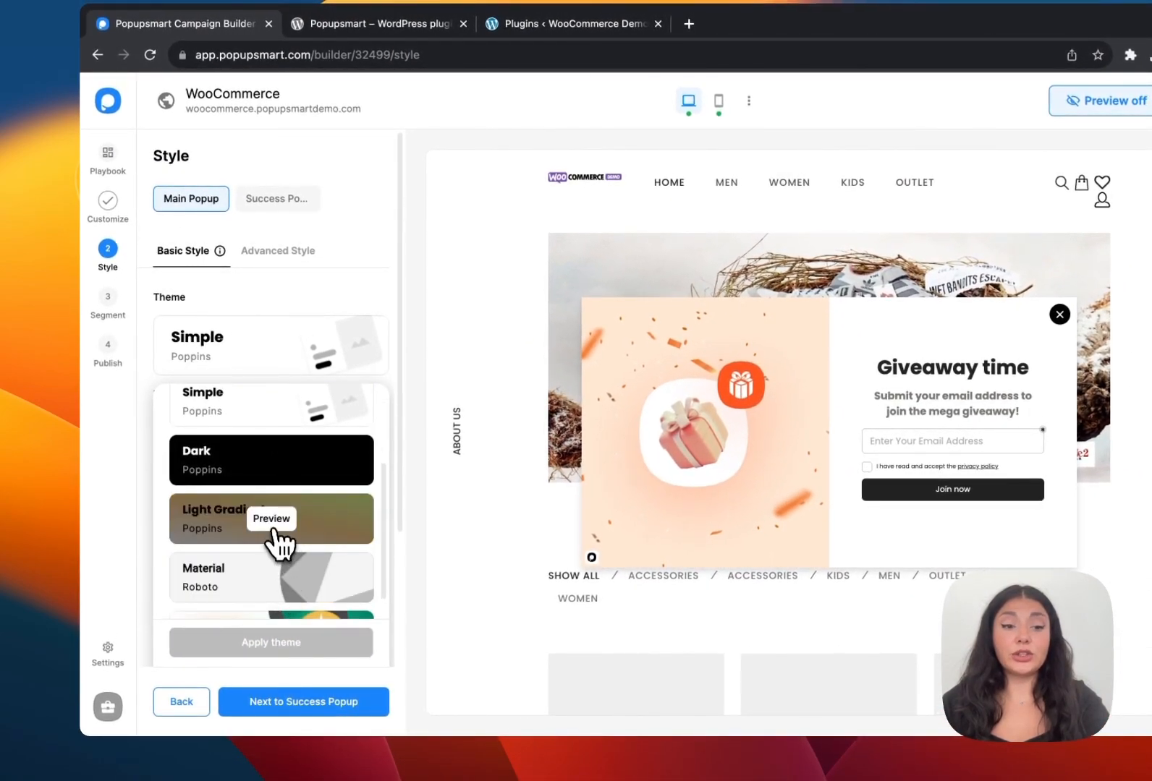
left_click(272, 522)
left_click(322, 412)
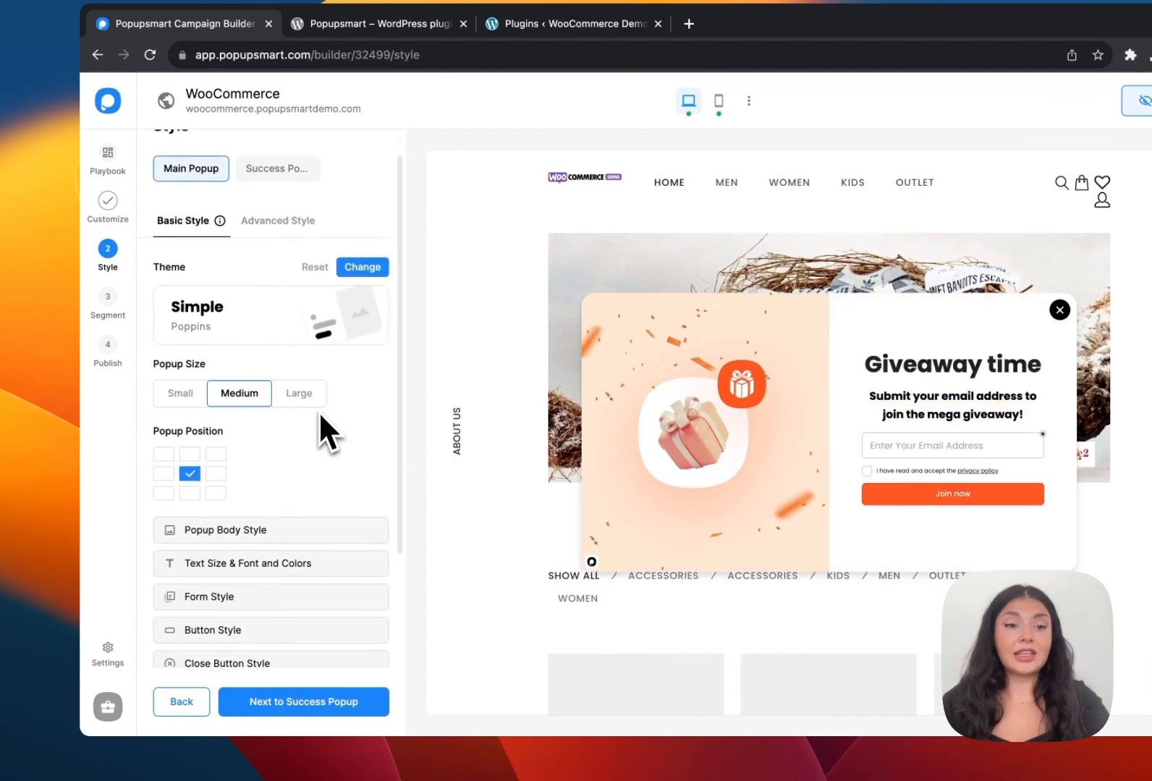
- Try out the Small and Large popup sizes and the upper page positions, going back to Medium and the centre
left_click(178, 386)
left_click(298, 385)
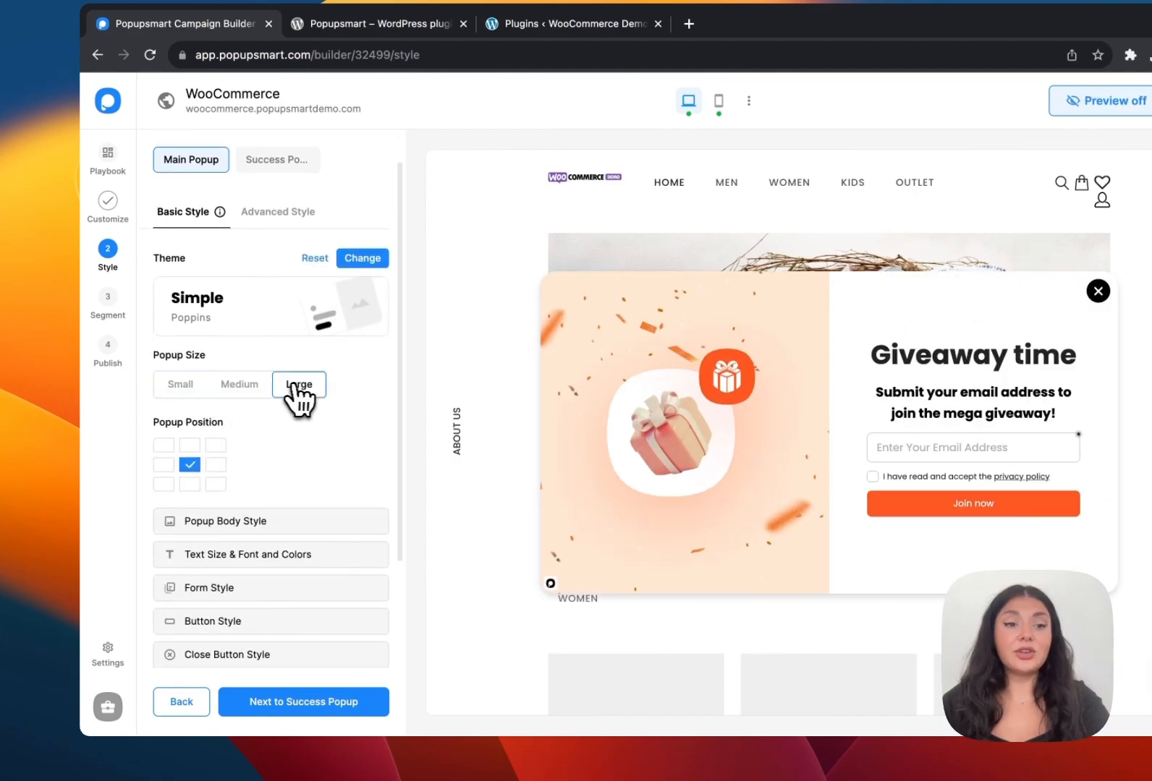
left_click(239, 384)
left_click(189, 445)
left_click(164, 445)
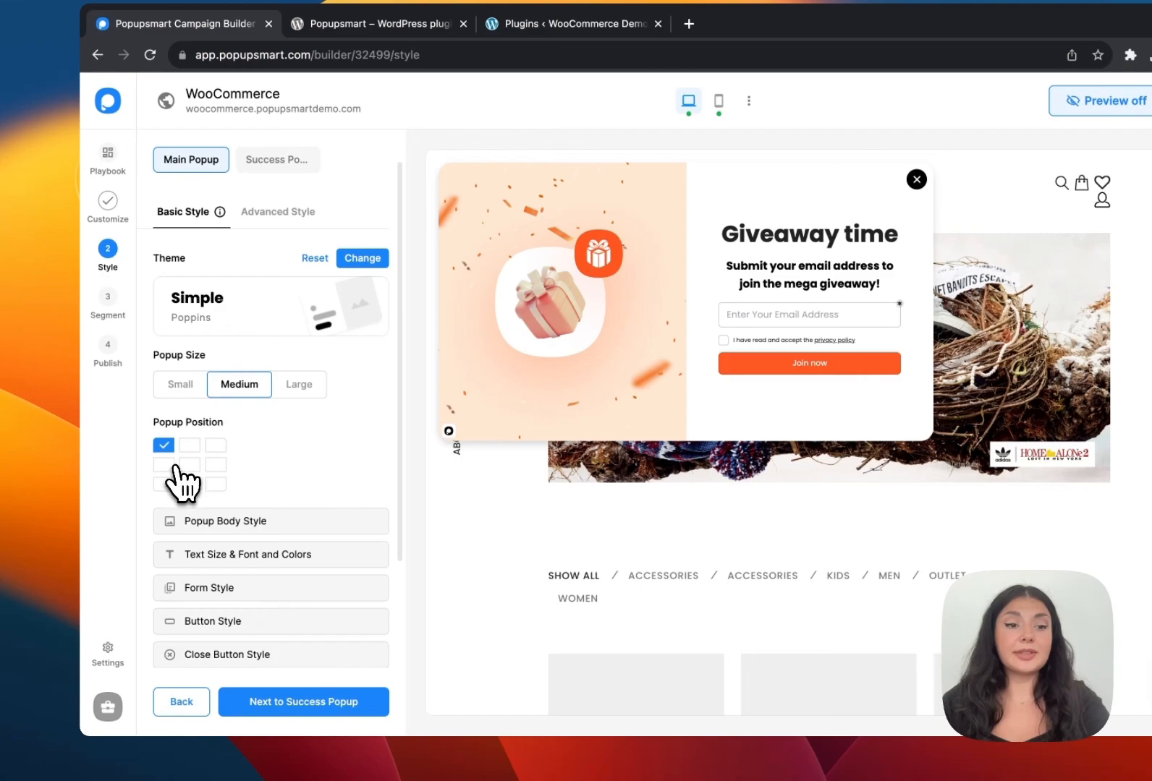
left_click(189, 465)
- Examine the basic style options for the popup body, text size and fonts, button and close button
scroll(239, 463, "down", 3)
left_click(261, 396)
scroll(278, 419, "down", 5)
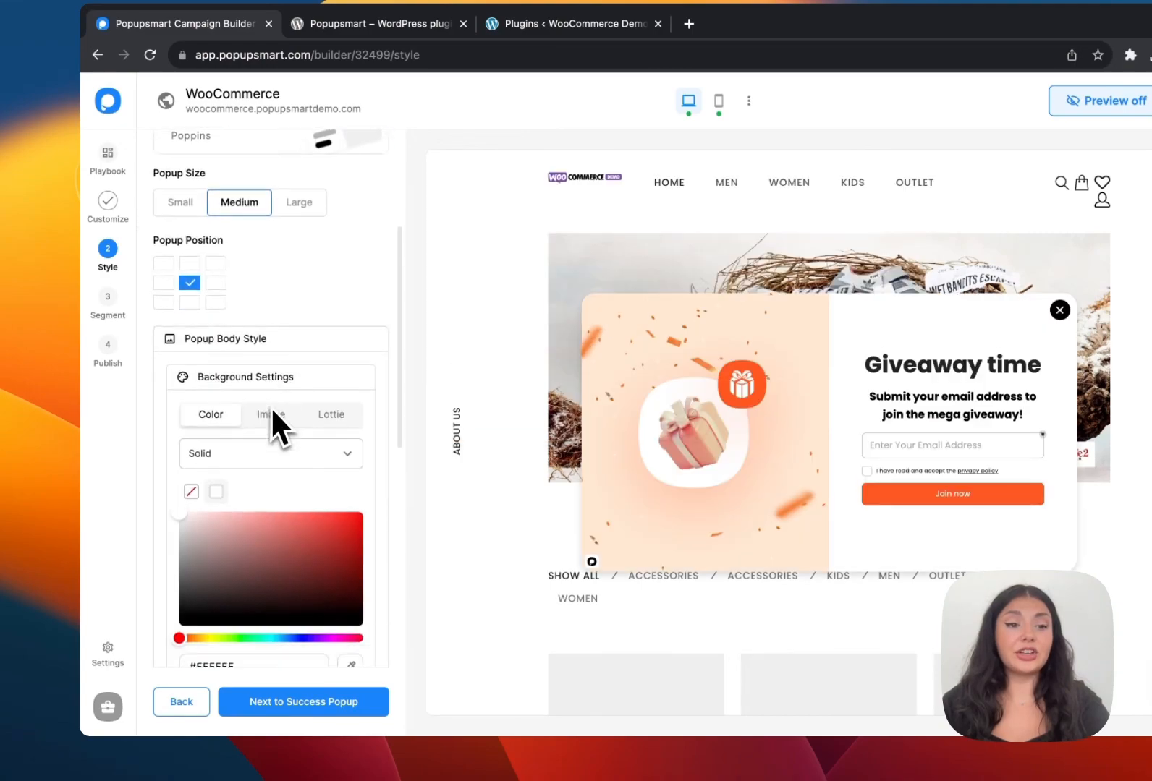
scroll(281, 409, "down", 2)
left_click(275, 418)
scroll(279, 416, "down", 1)
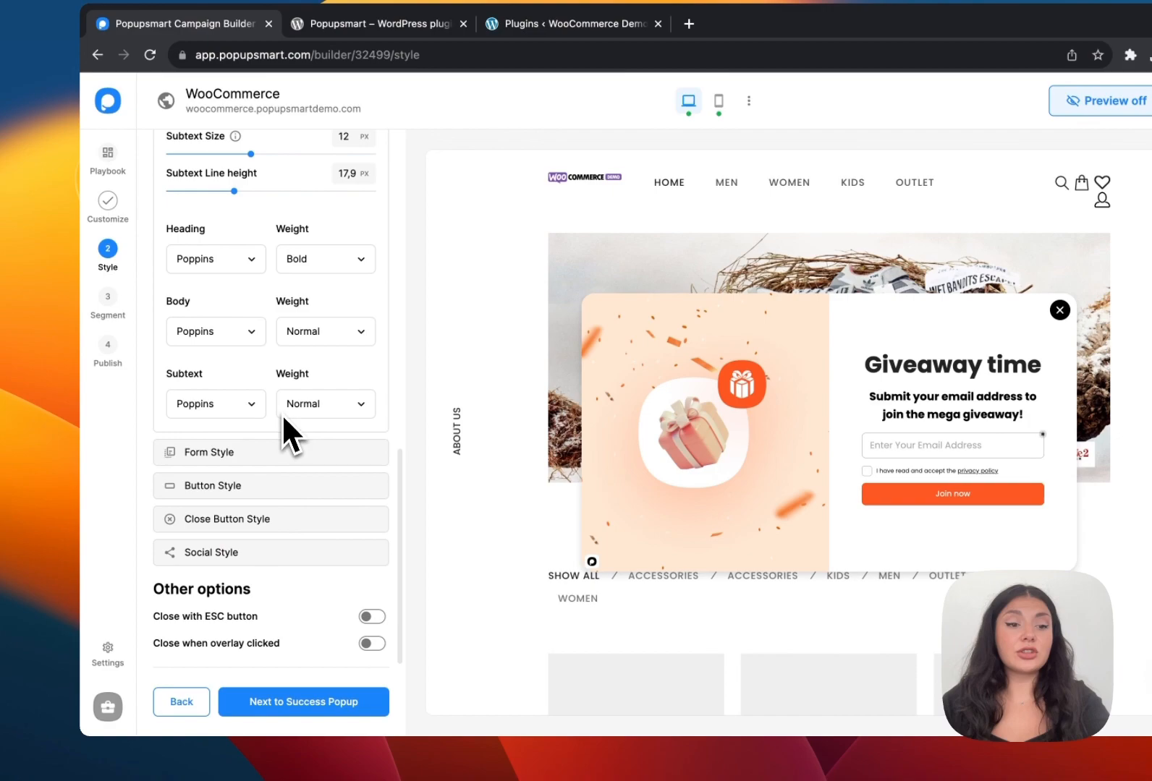
left_click(250, 477)
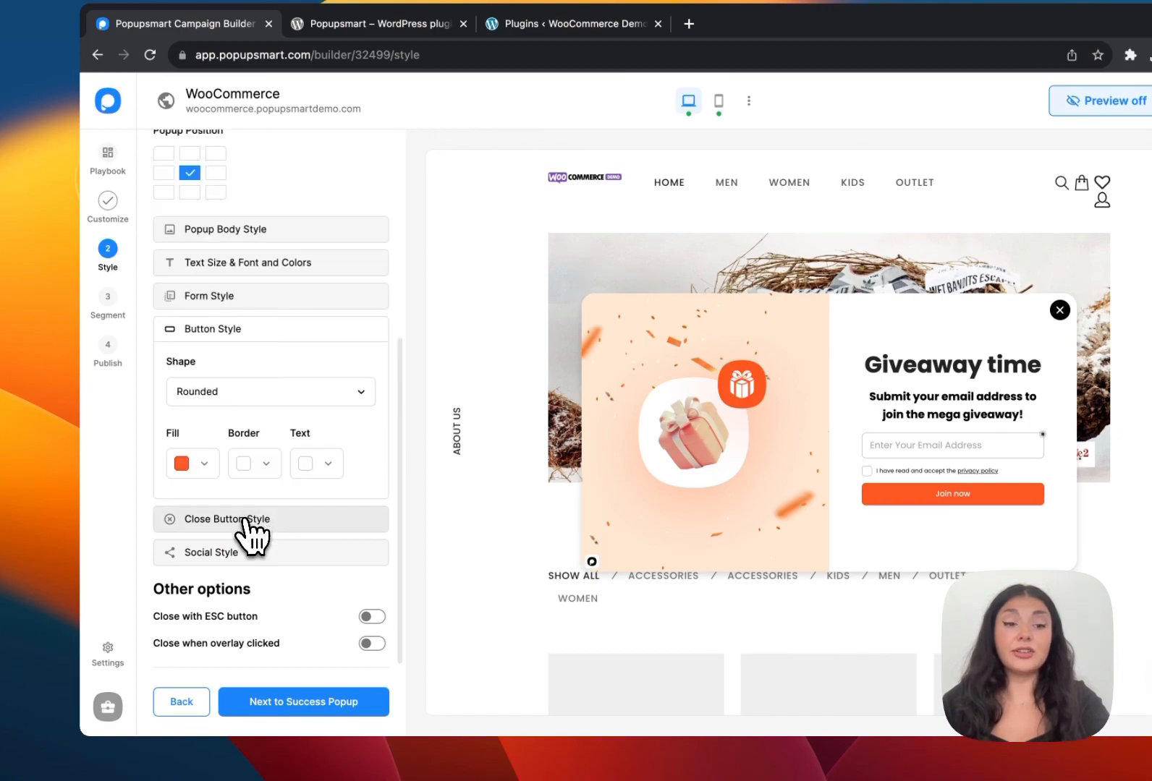
left_click(246, 520)
- Examine the advanced style options for each popup element and the Custom CSS editor, and return to the basic style options
left_click(261, 282)
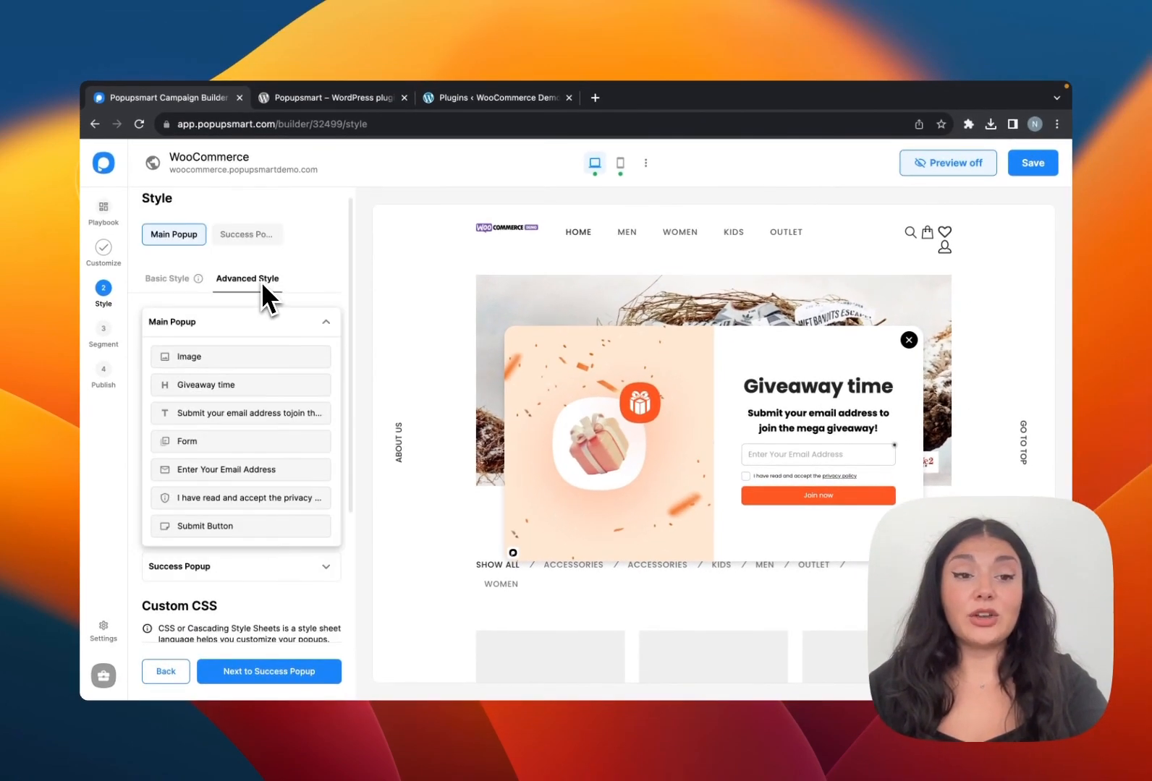
scroll(278, 304, "down", 4)
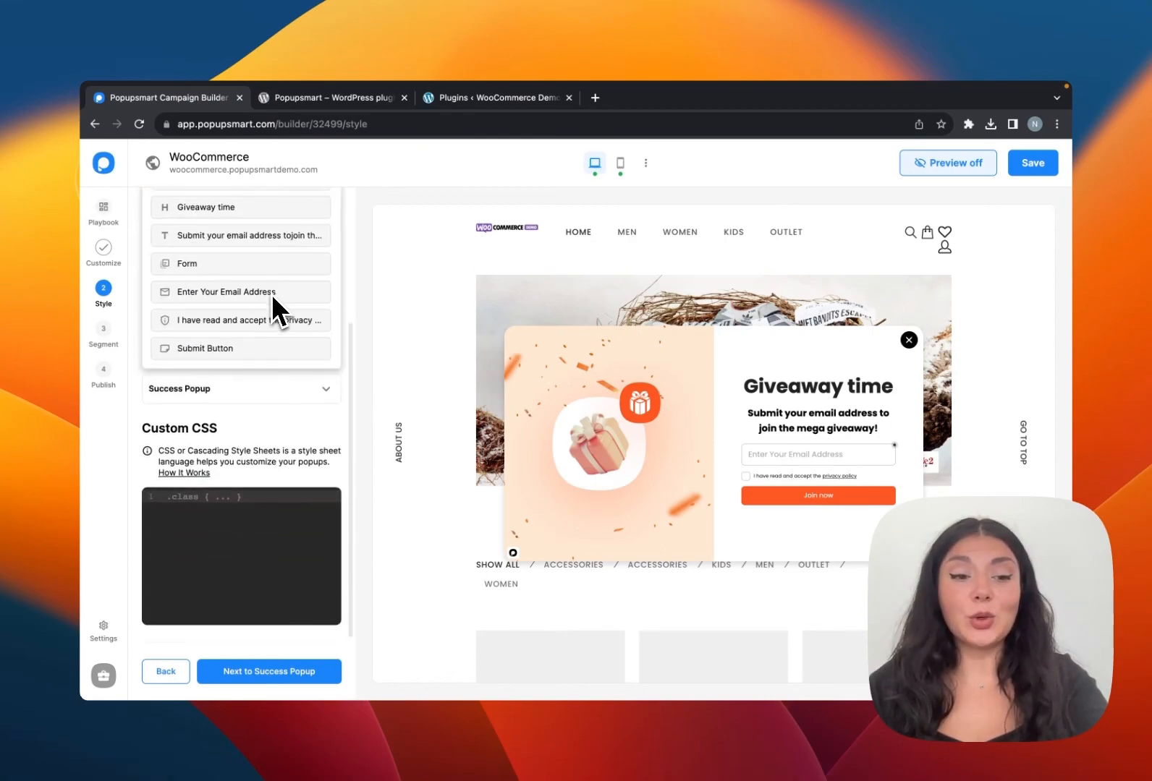
scroll(258, 479, "up", 5)
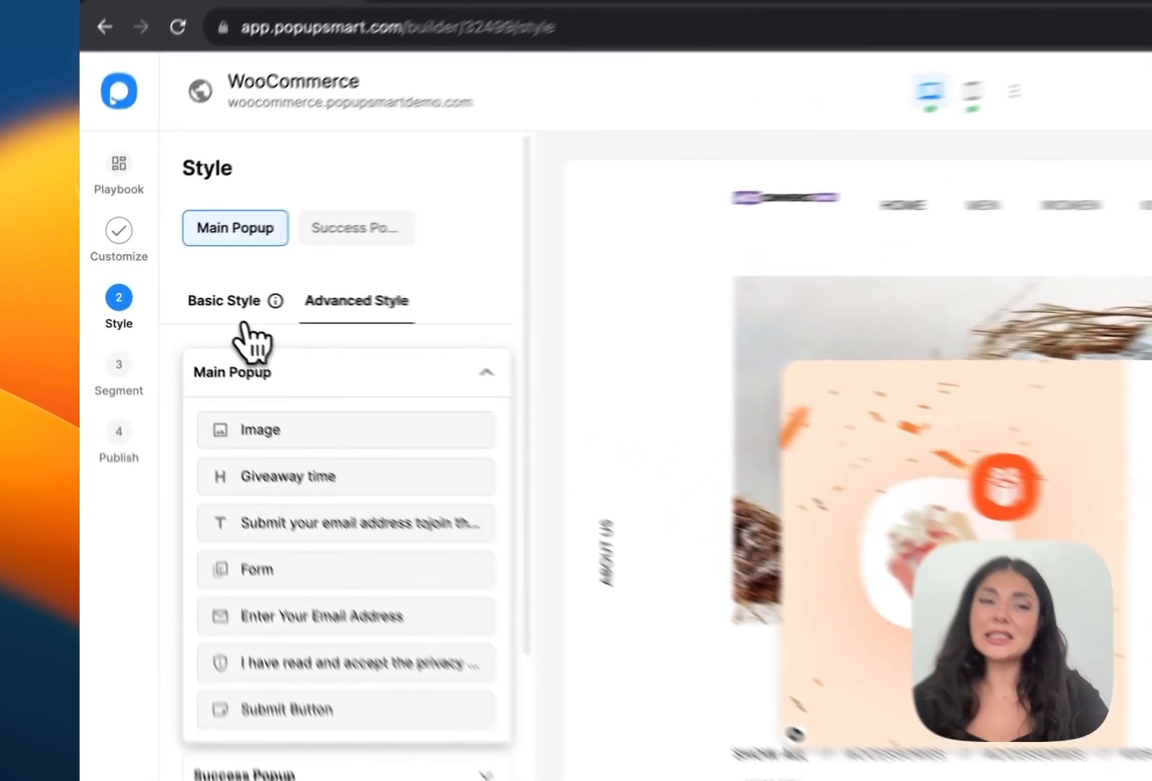
left_click(167, 290)
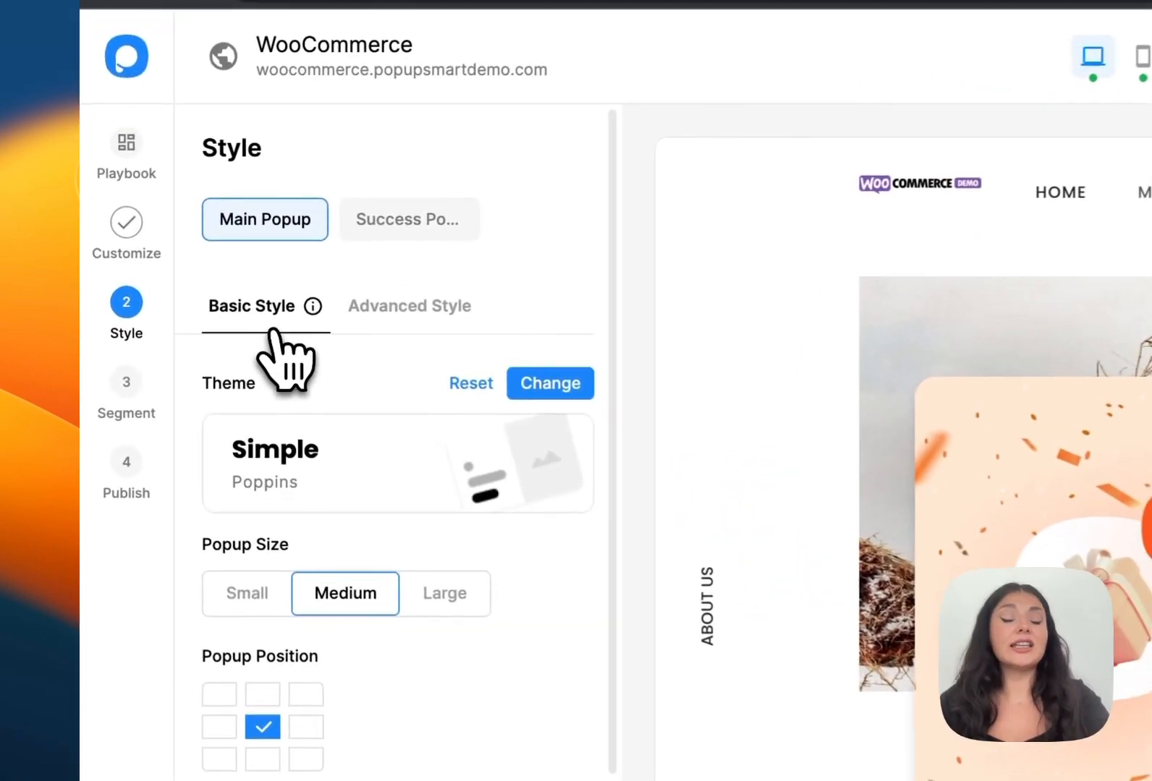
- Browse the predefined segments for the campaign and create a custom segment with own rules from scratch
left_click(148, 390)
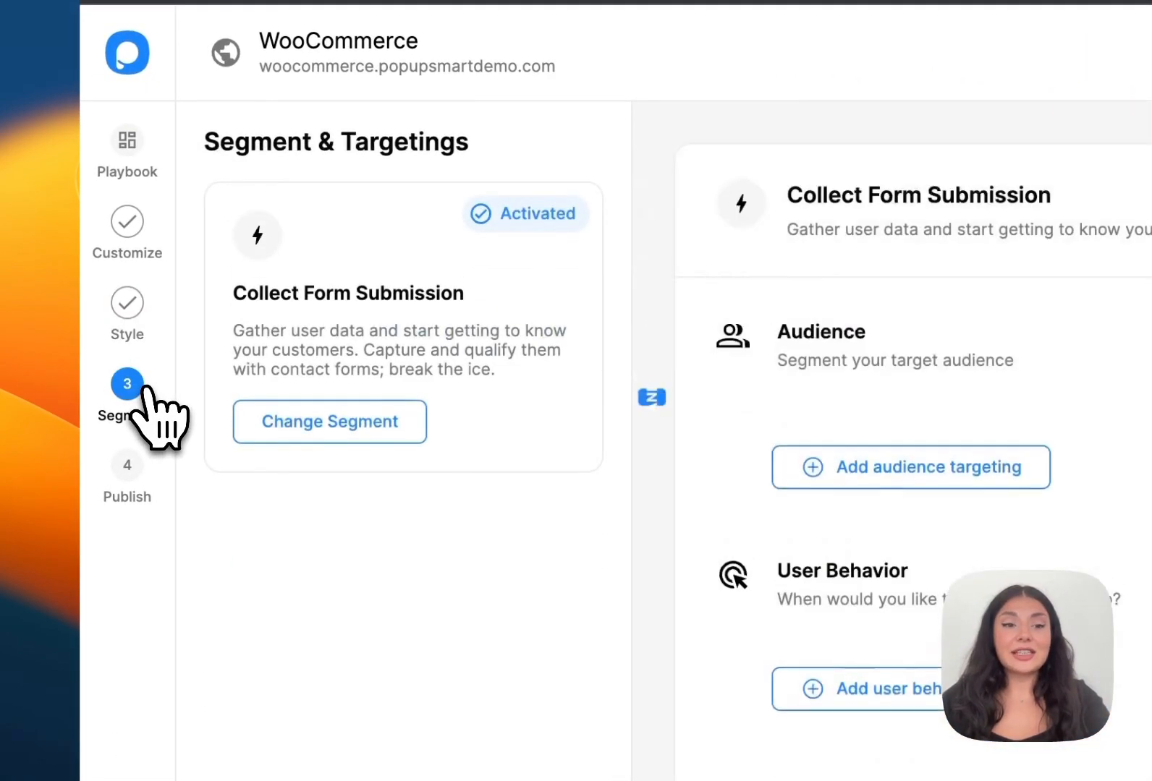
left_click(335, 423)
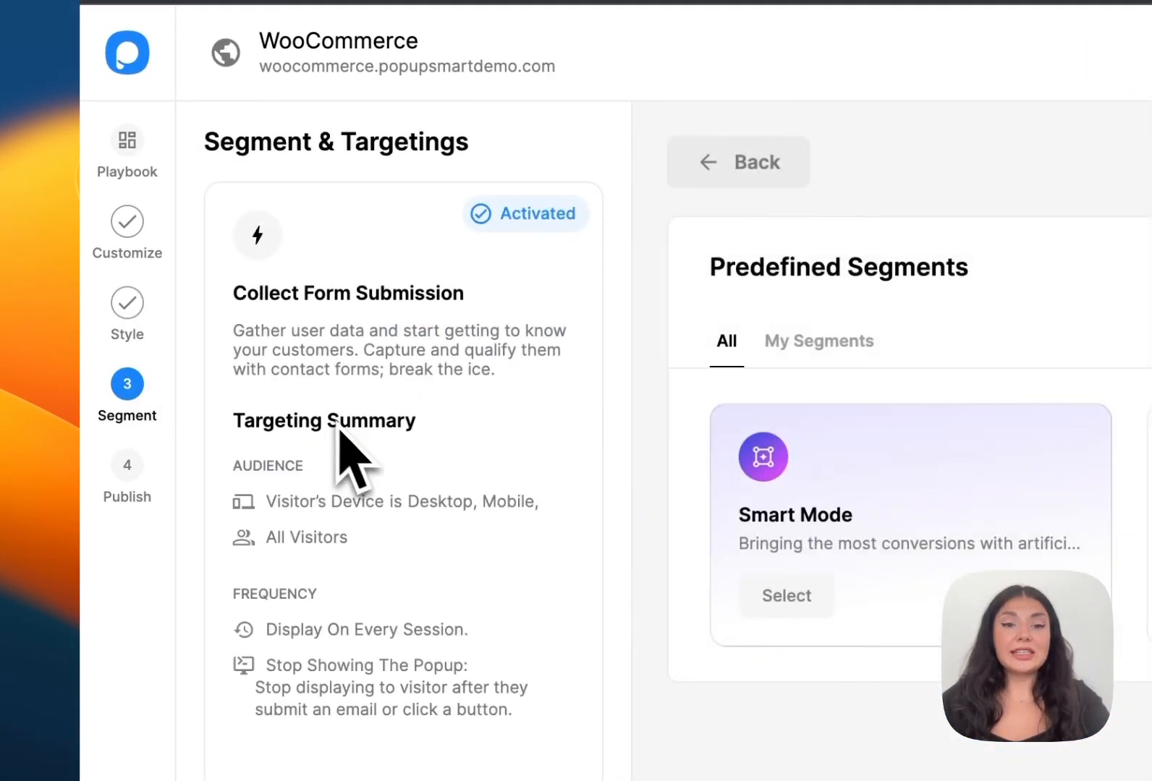
scroll(822, 447, "down", 5)
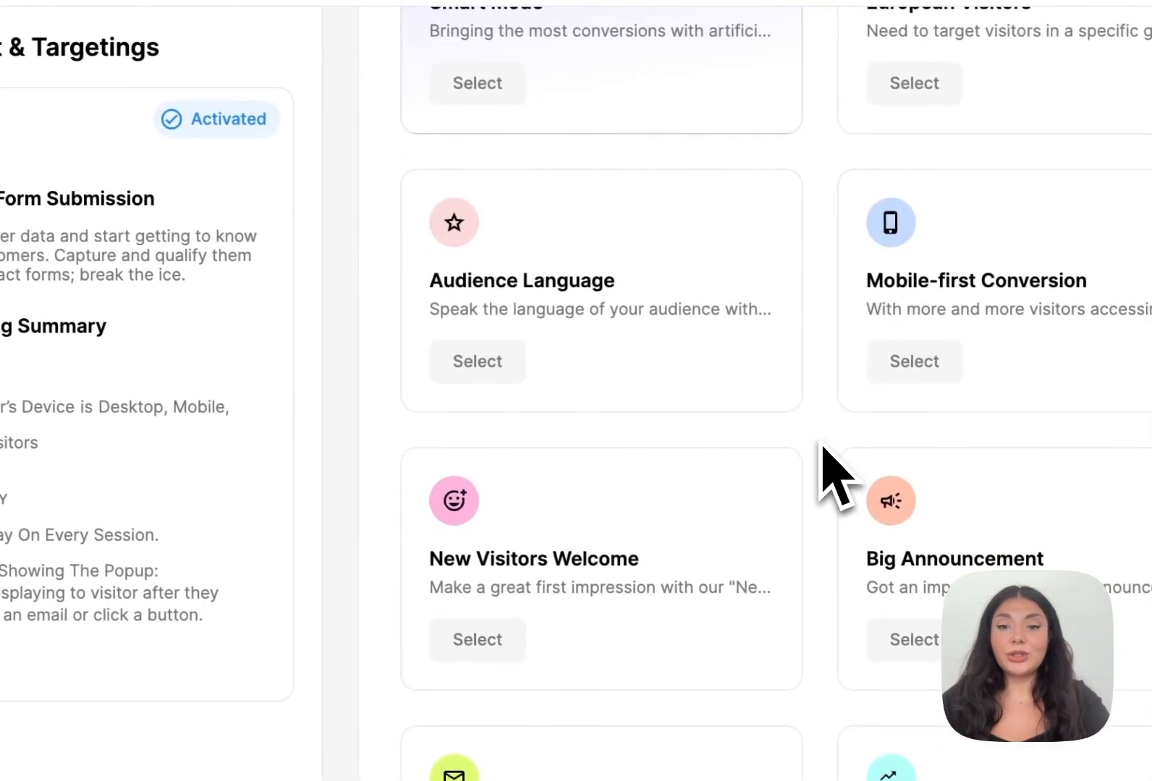
scroll(821, 445, "down", 2)
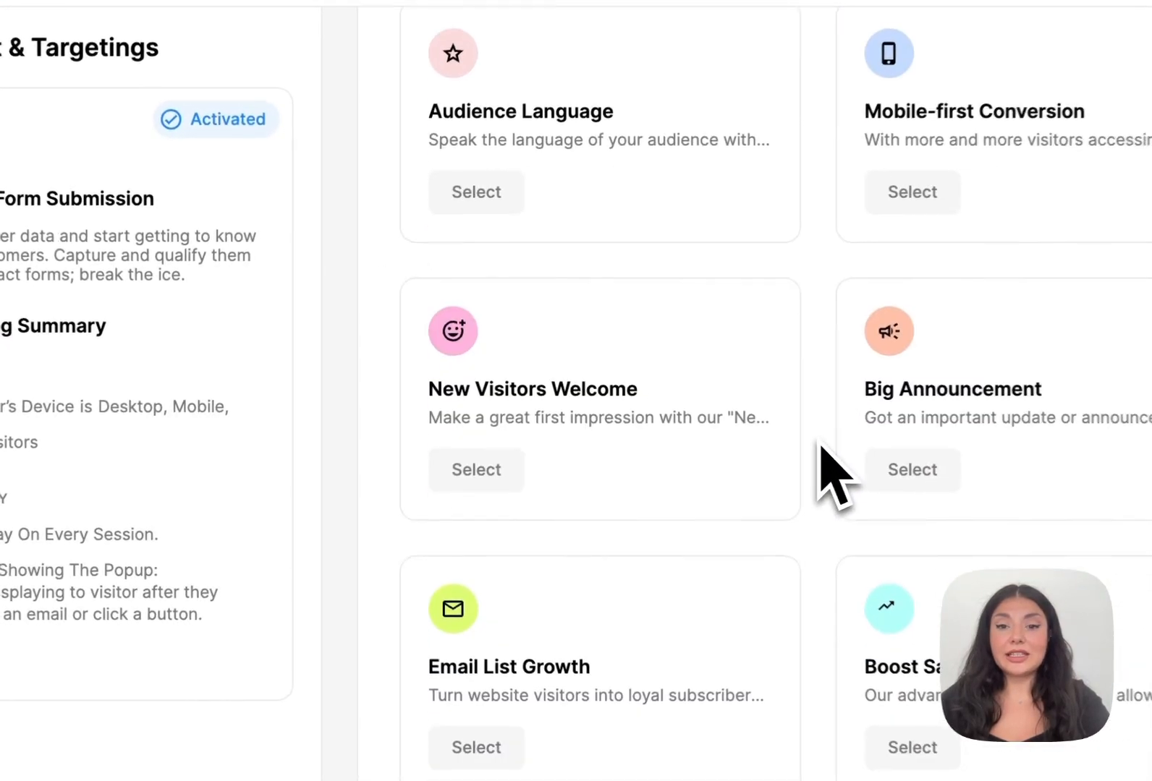
scroll(821, 443, "up", 7)
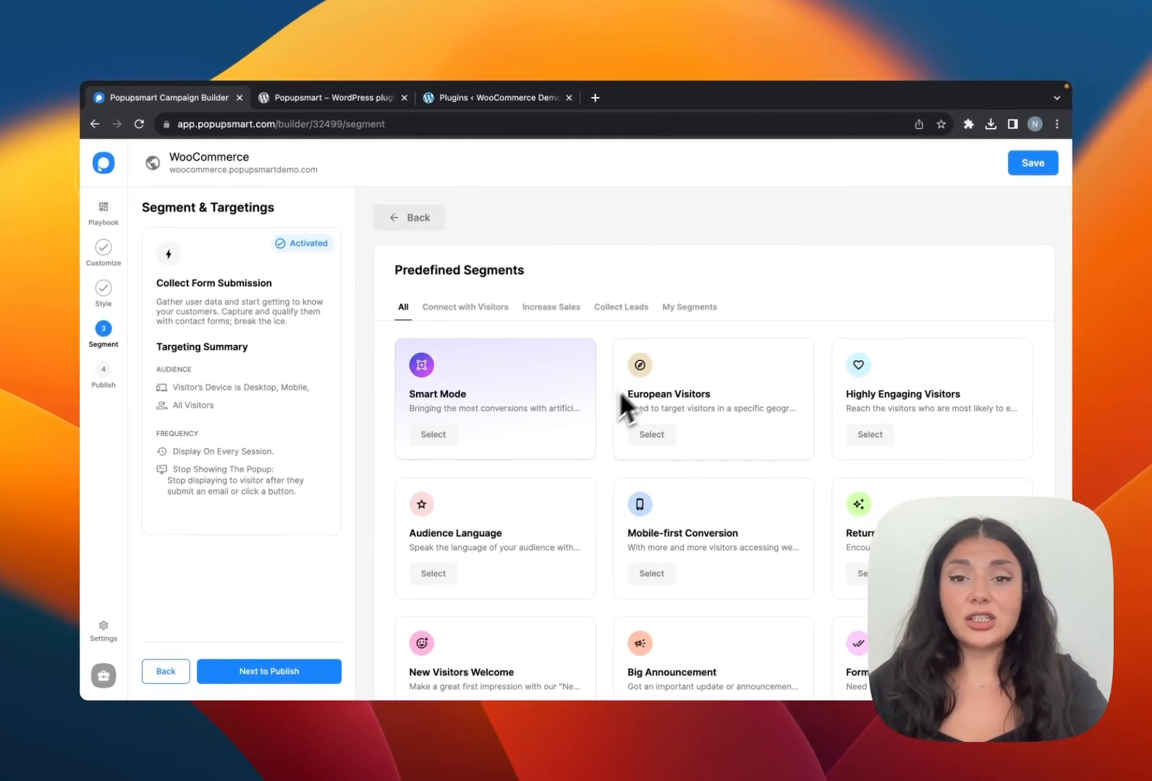
left_click(677, 312)
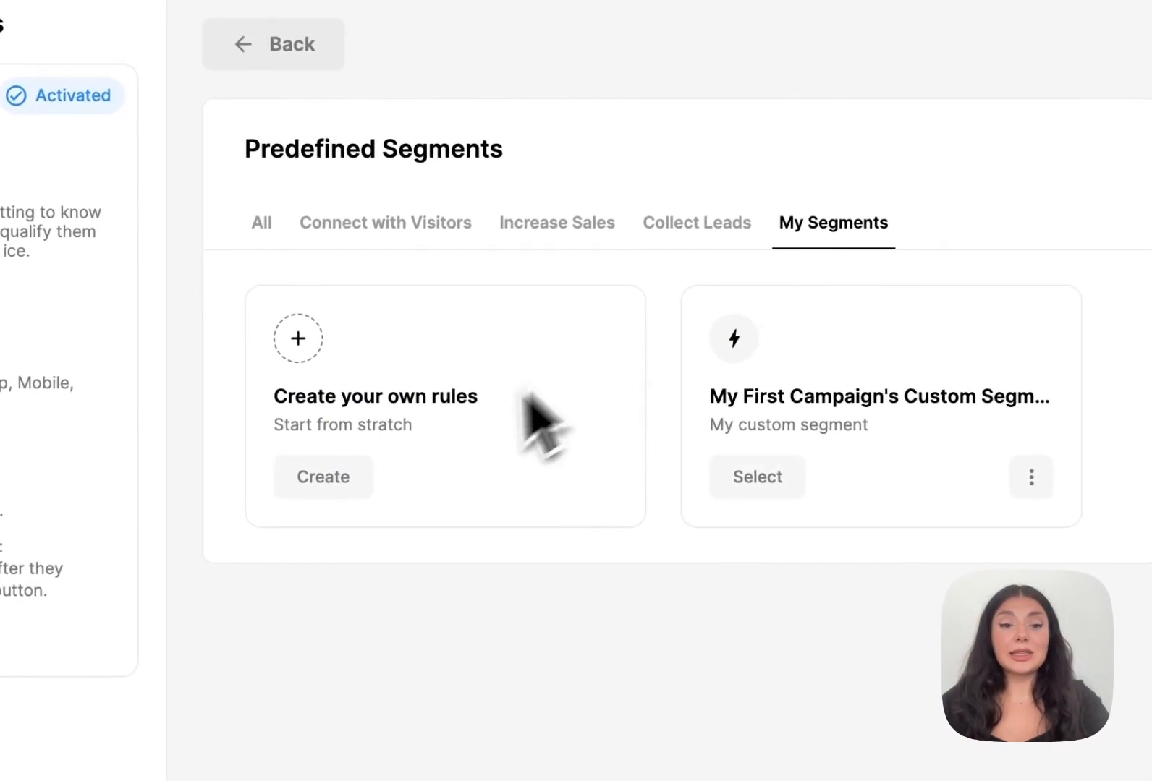
left_click(346, 476)
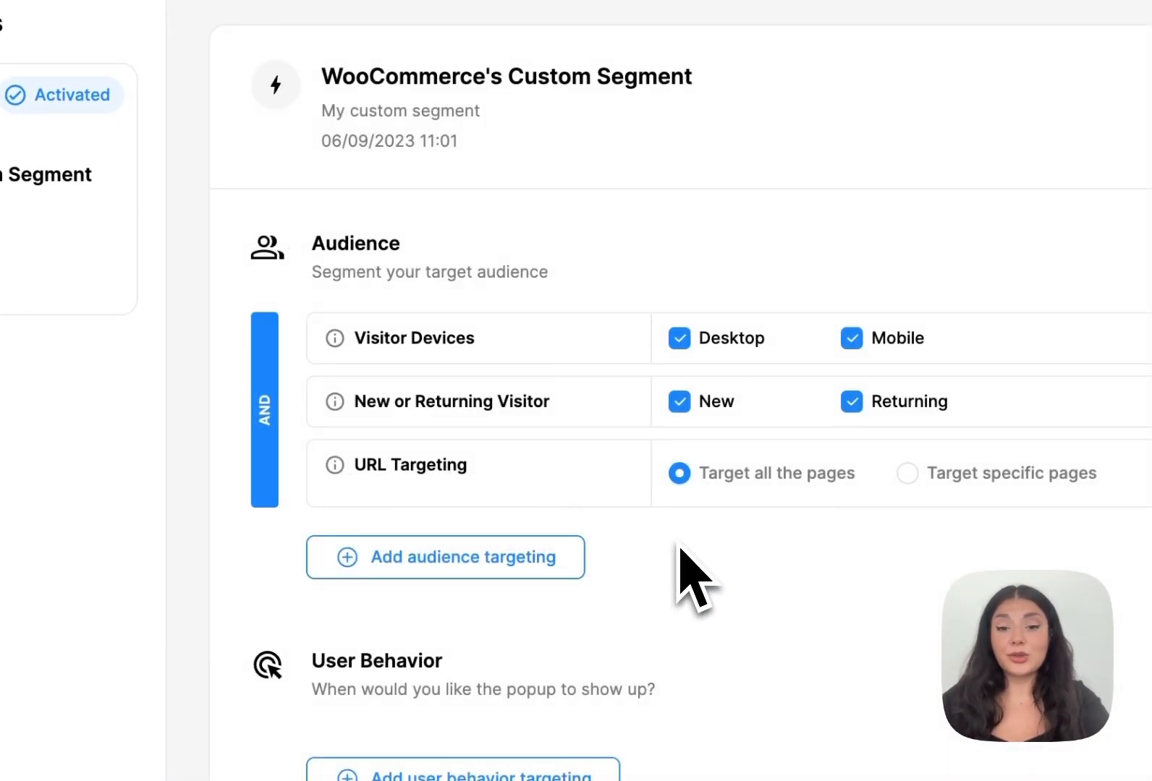
- Examine the rules available for audience targeting, from schedule and browser language to operating system and geo-location, without adding one
left_click(564, 558)
scroll(773, 486, "down", 1)
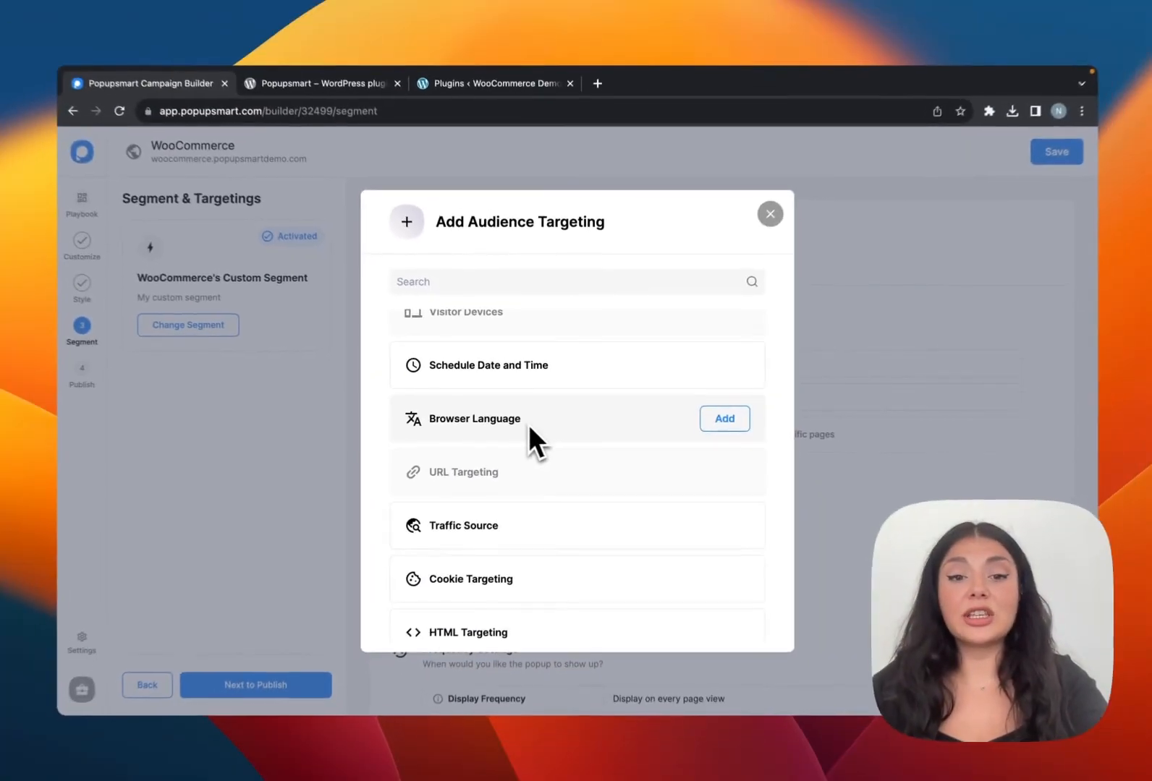
scroll(579, 426, "down", 1)
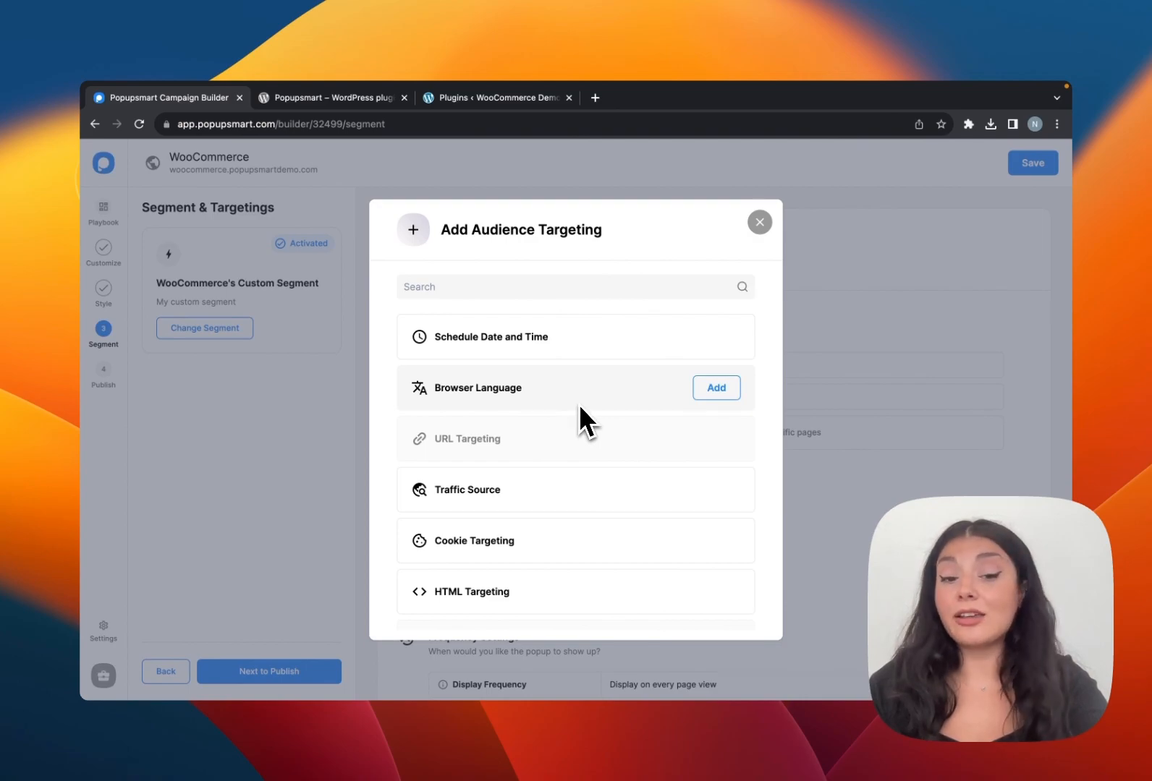
scroll(579, 404, "down", 2)
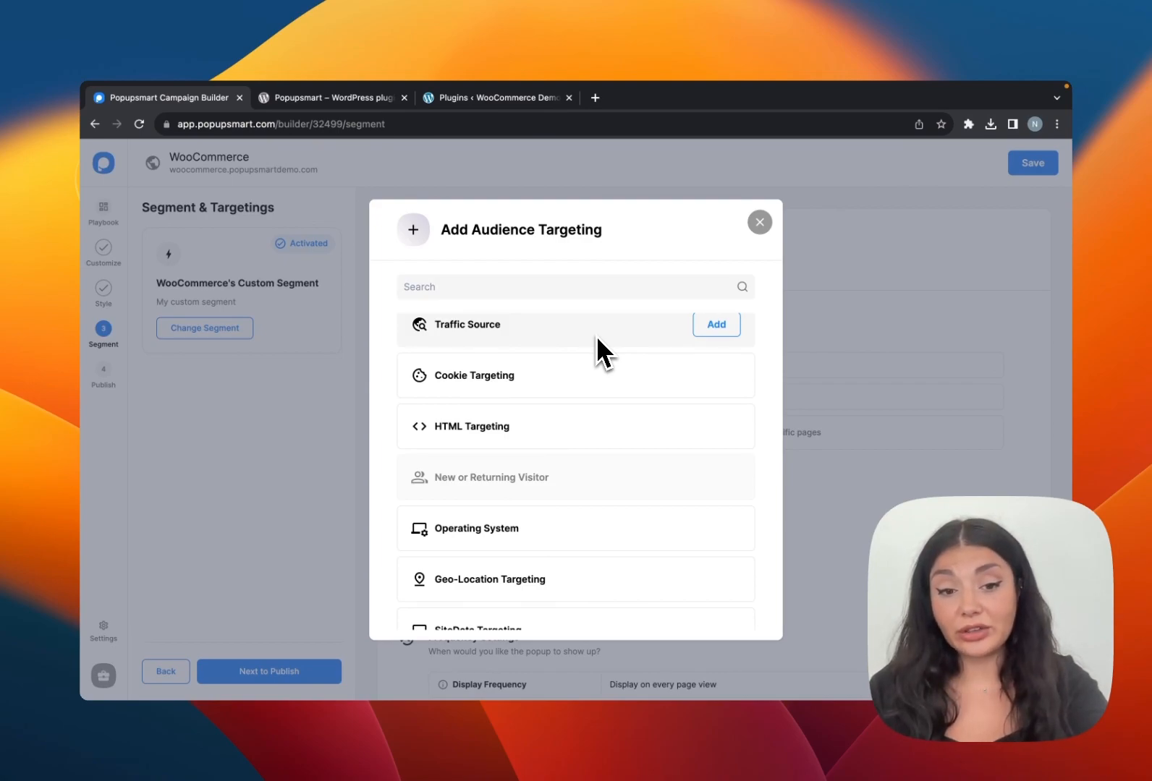
scroll(622, 413, "down", 1)
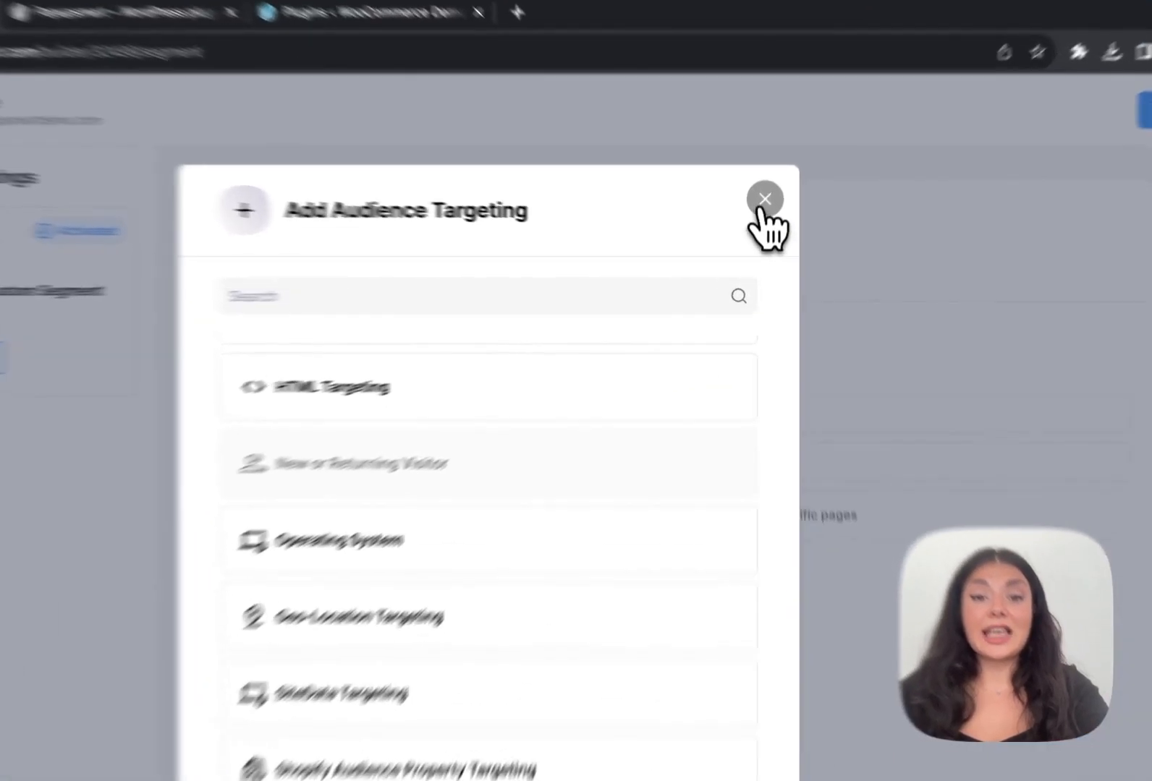
left_click(760, 222)
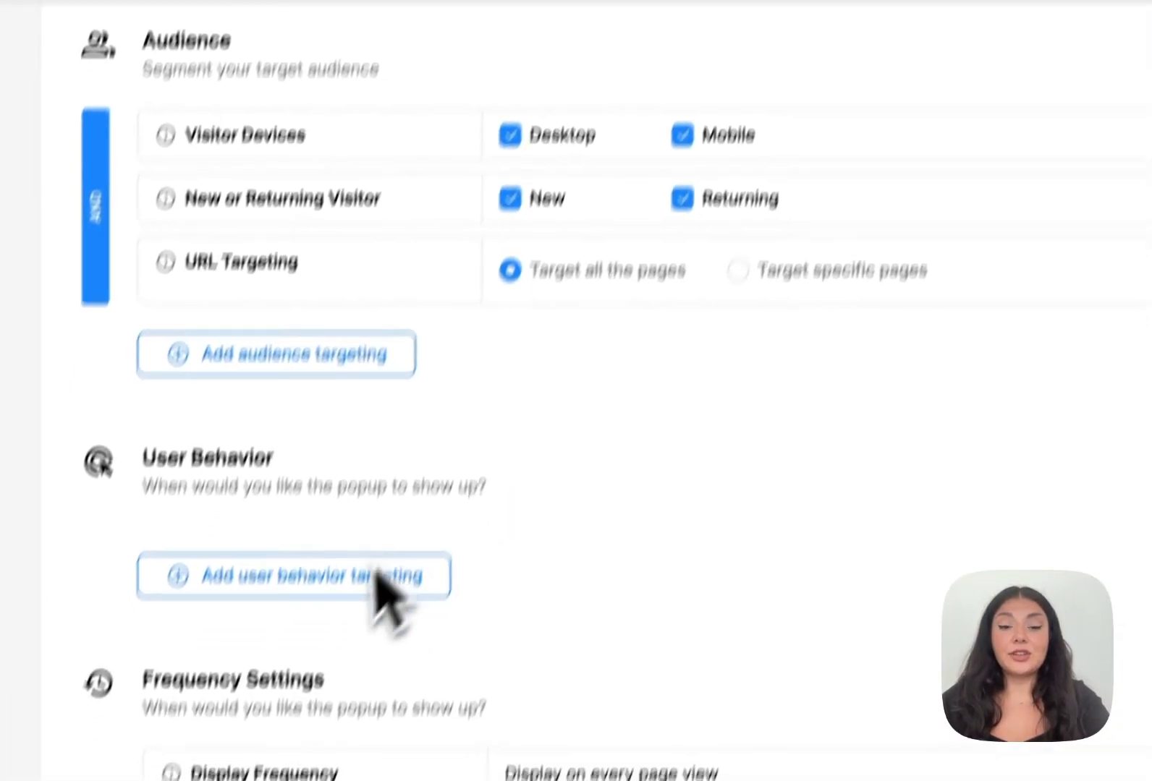
- Add an Inactivity Mode rule to the user behavior targeting and set it to 5 seconds
left_click(366, 583)
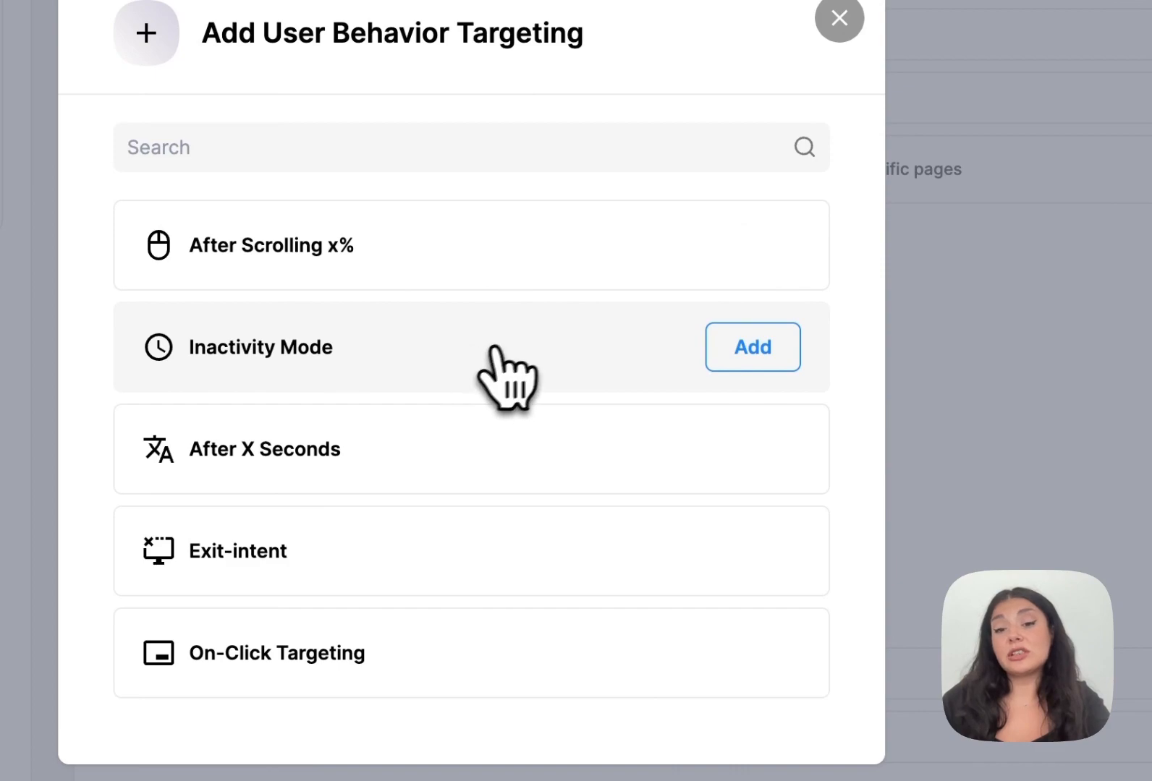
left_click(738, 356)
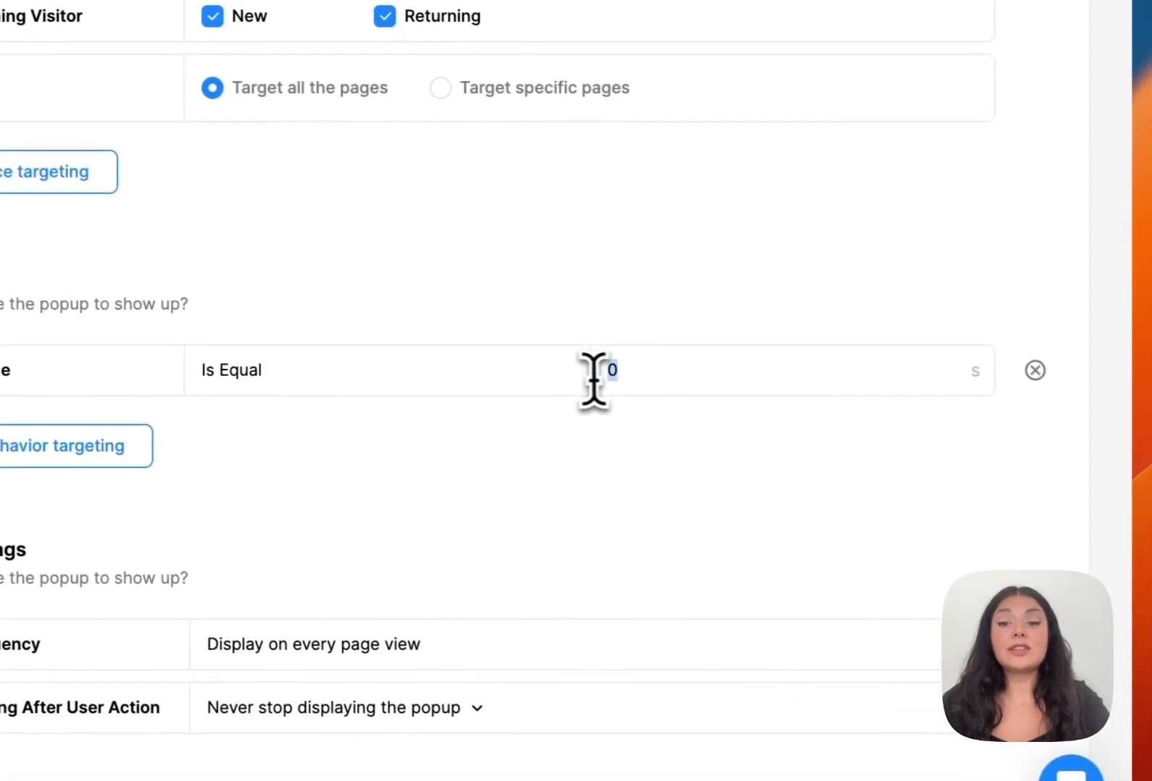
double_click(928, 456)
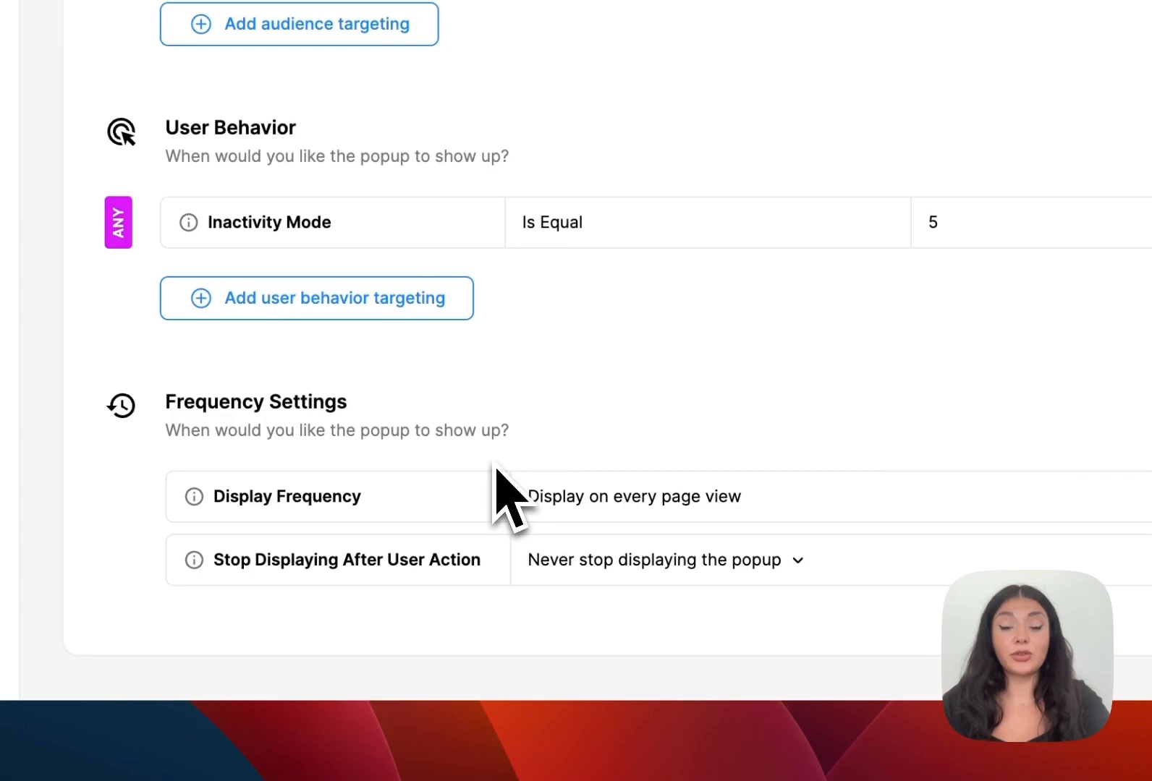
- Set the frequency settings to stop showing the popup after a user action and to display it once every 1 day
left_click(610, 568)
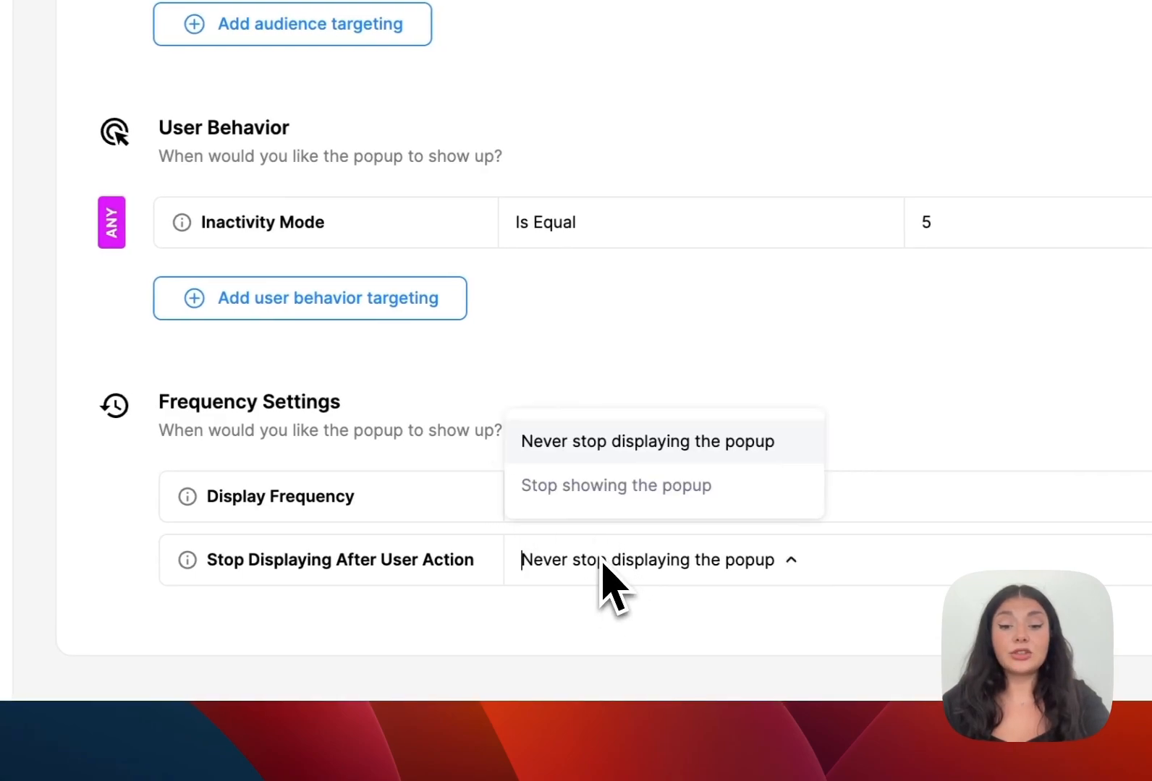
left_click(608, 483)
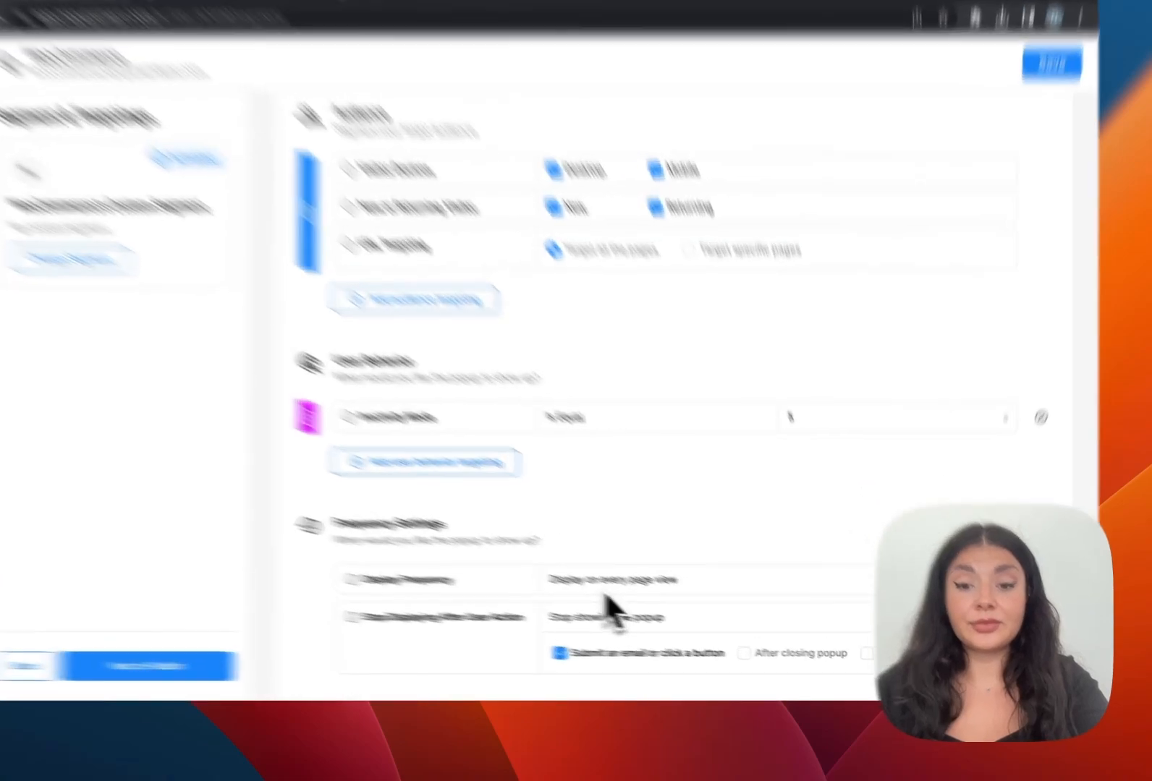
left_click(654, 602)
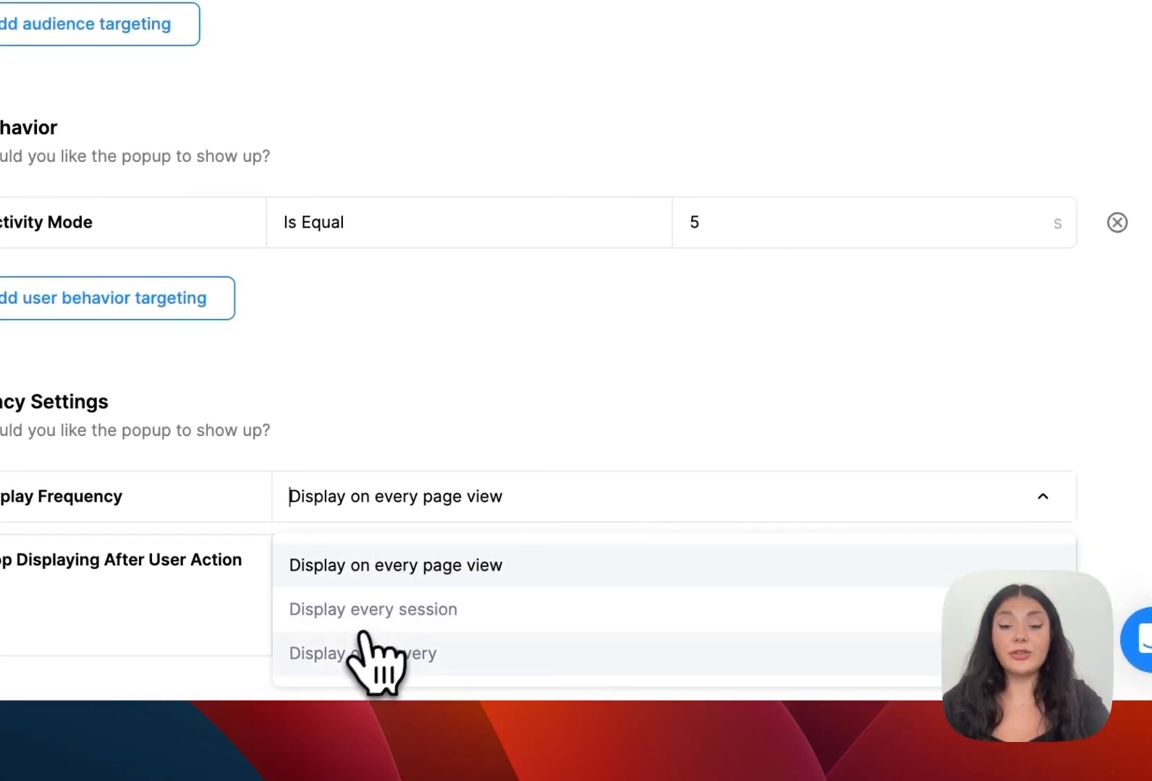
left_click(369, 655)
left_click(887, 506)
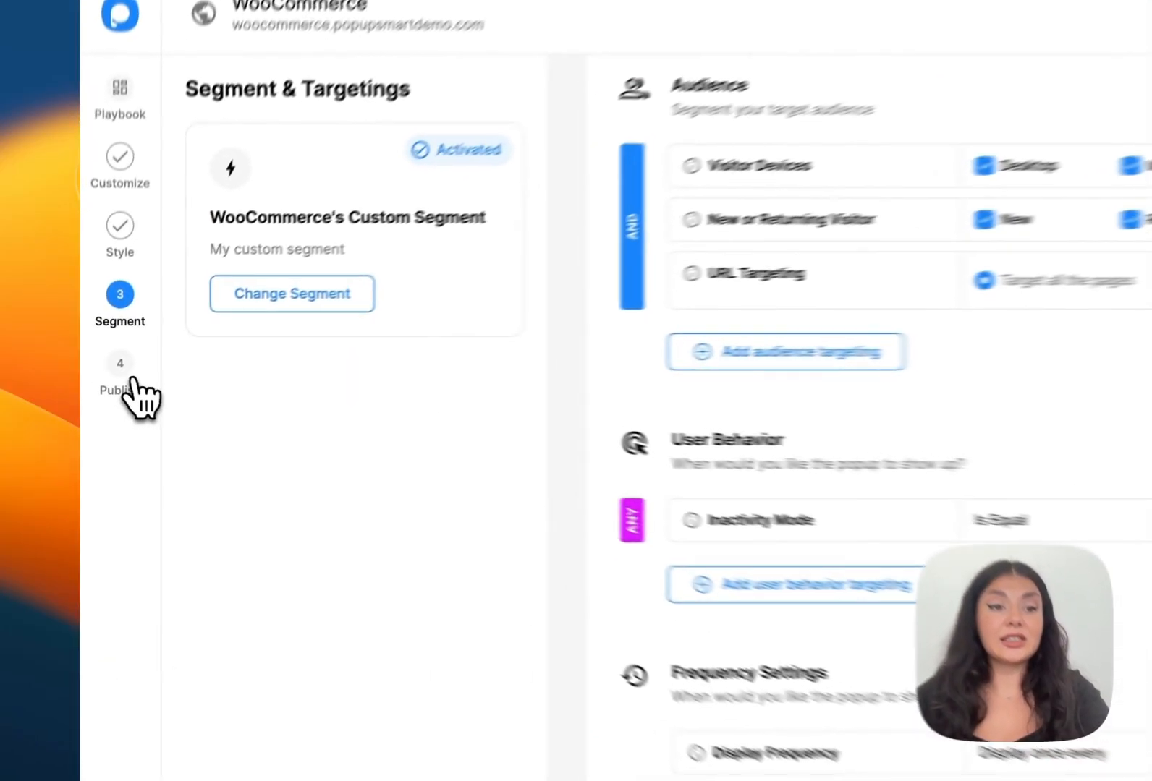
- Move on to the Publish stage, saving the segment changes, and review the campaign's targeting summary
left_click(108, 380)
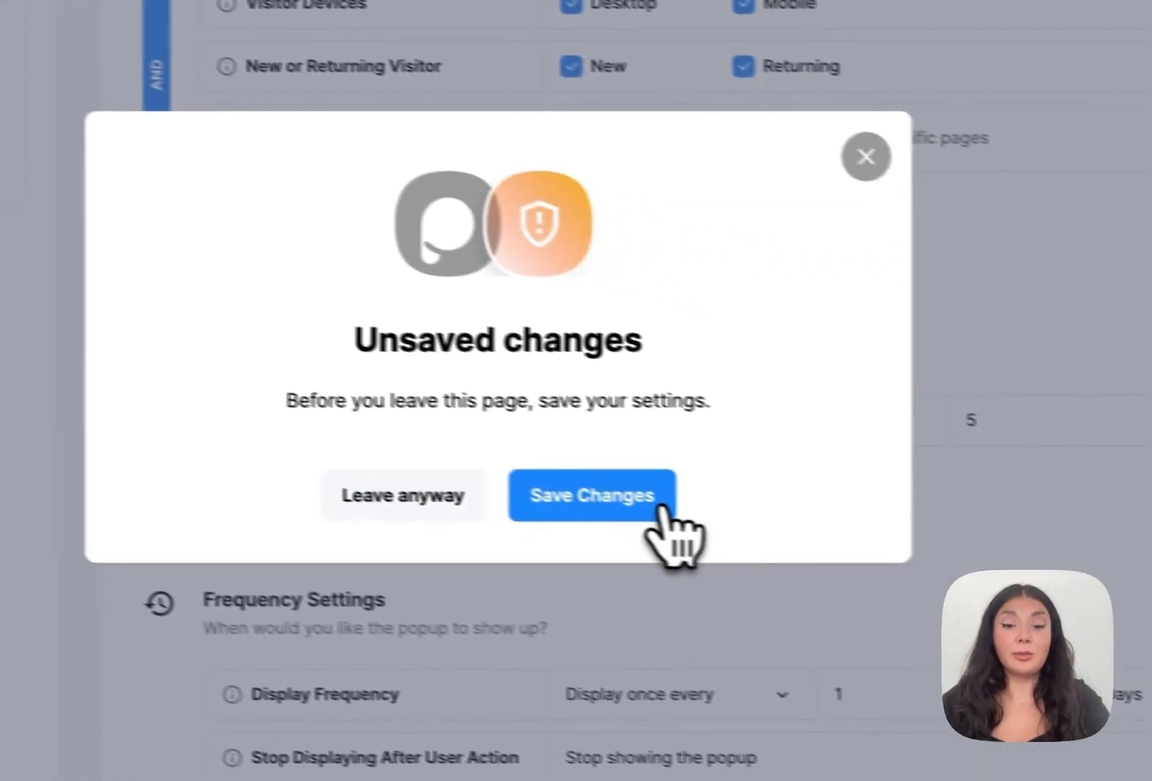
left_click(662, 507)
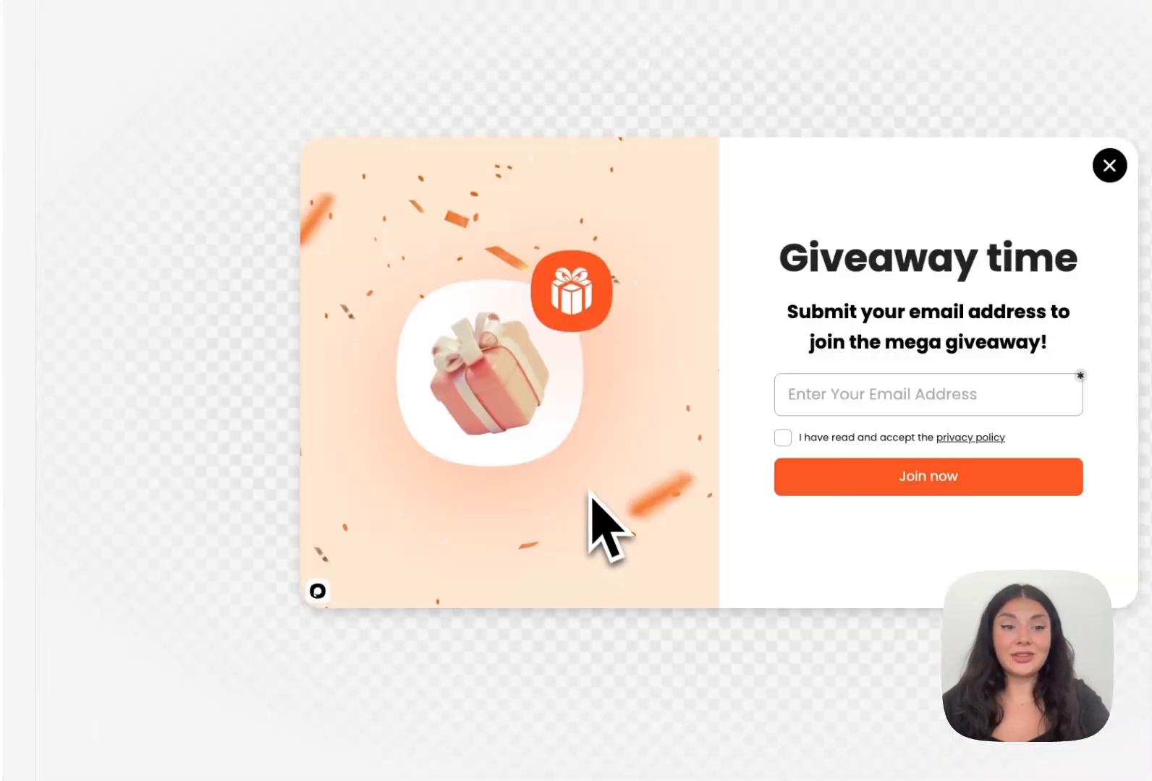
left_click(457, 244)
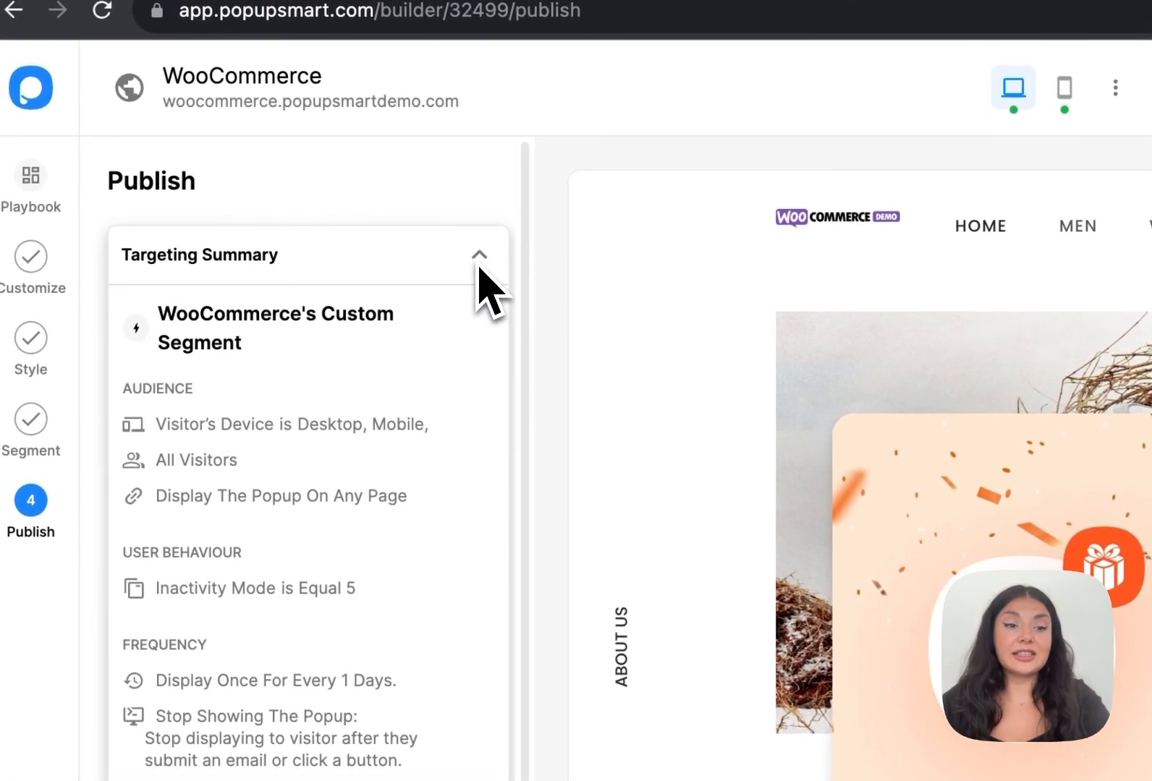
left_click(478, 267)
- Examine the autoresponder email setup, including its sender, reply-to, subject and email body fields
left_click(483, 339)
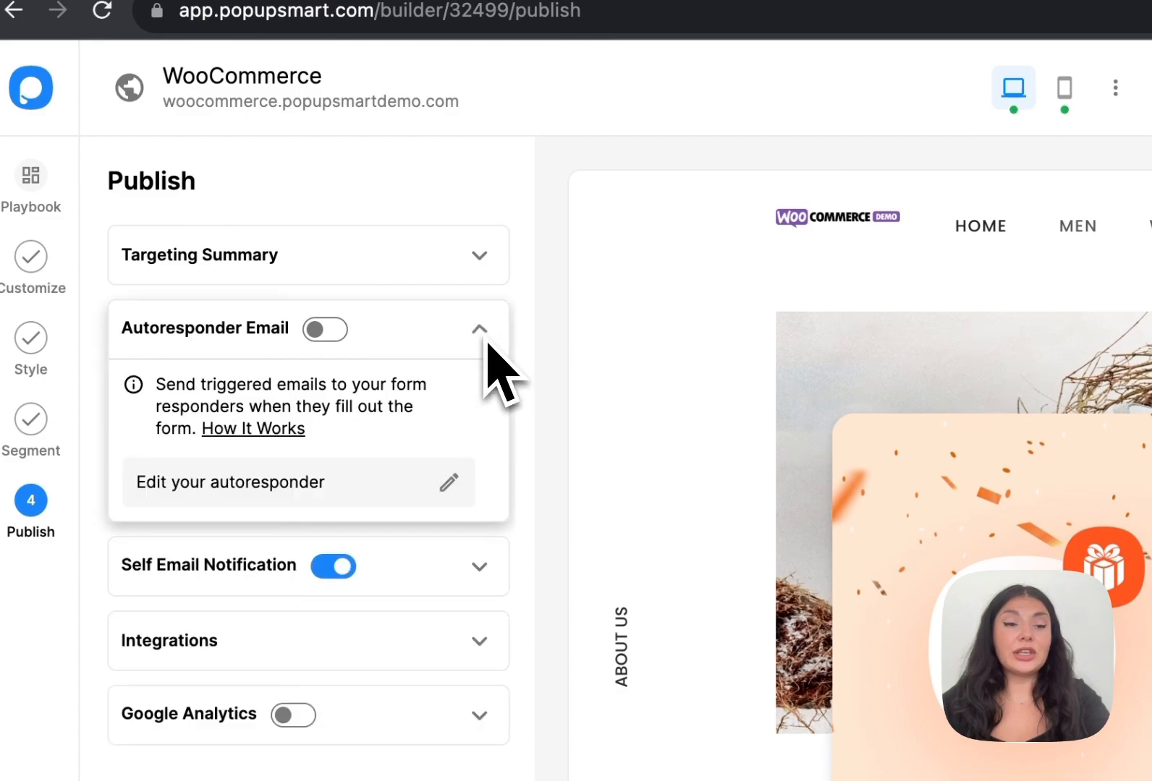
left_click(330, 330)
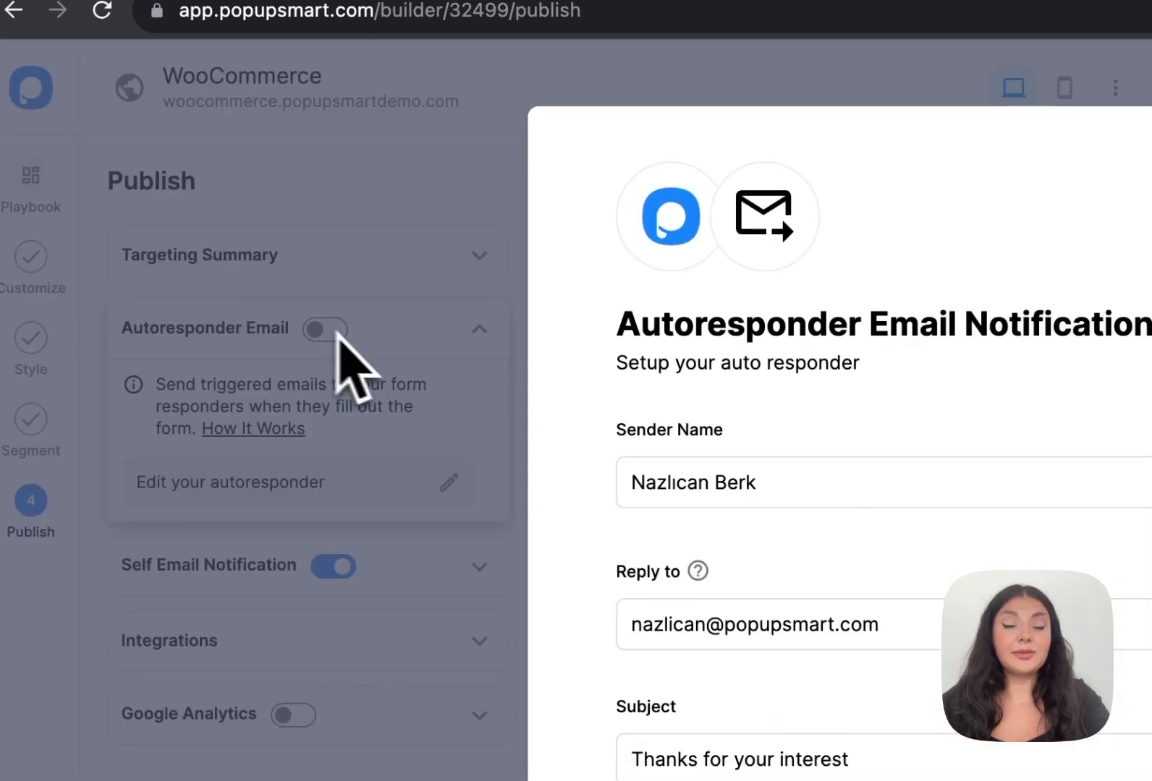
scroll(808, 464, "down", 5)
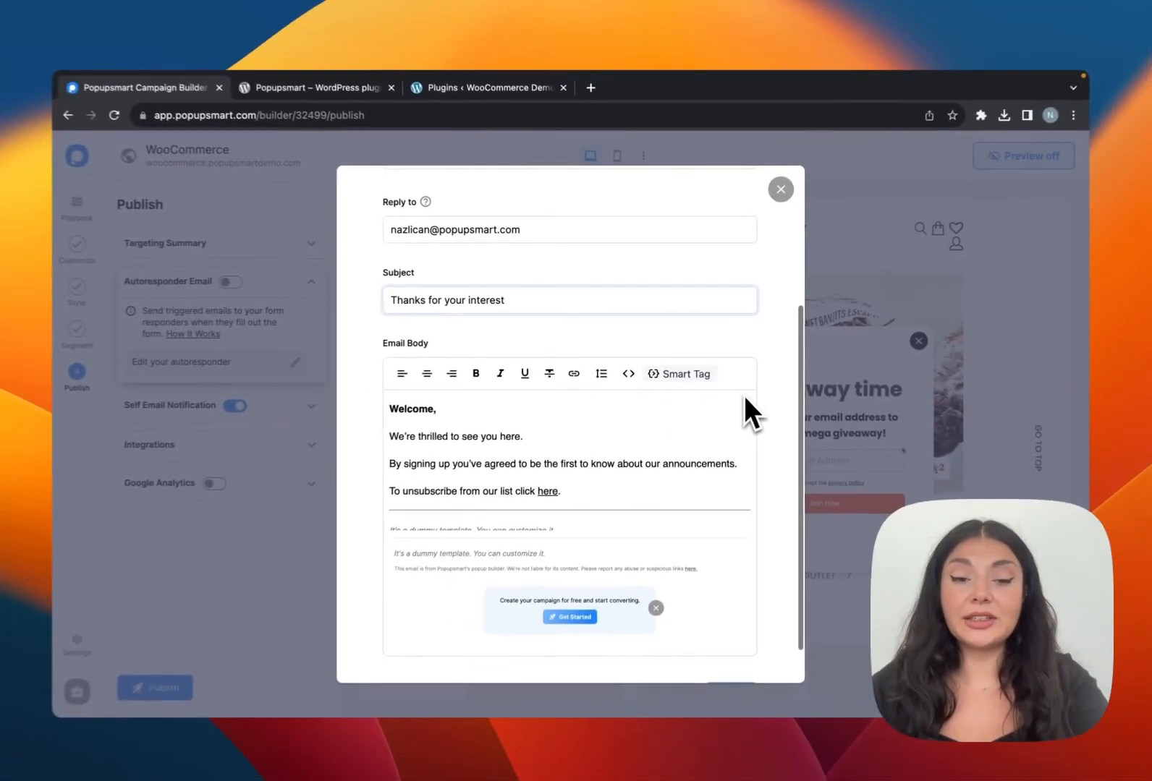
scroll(741, 392, "up", 2)
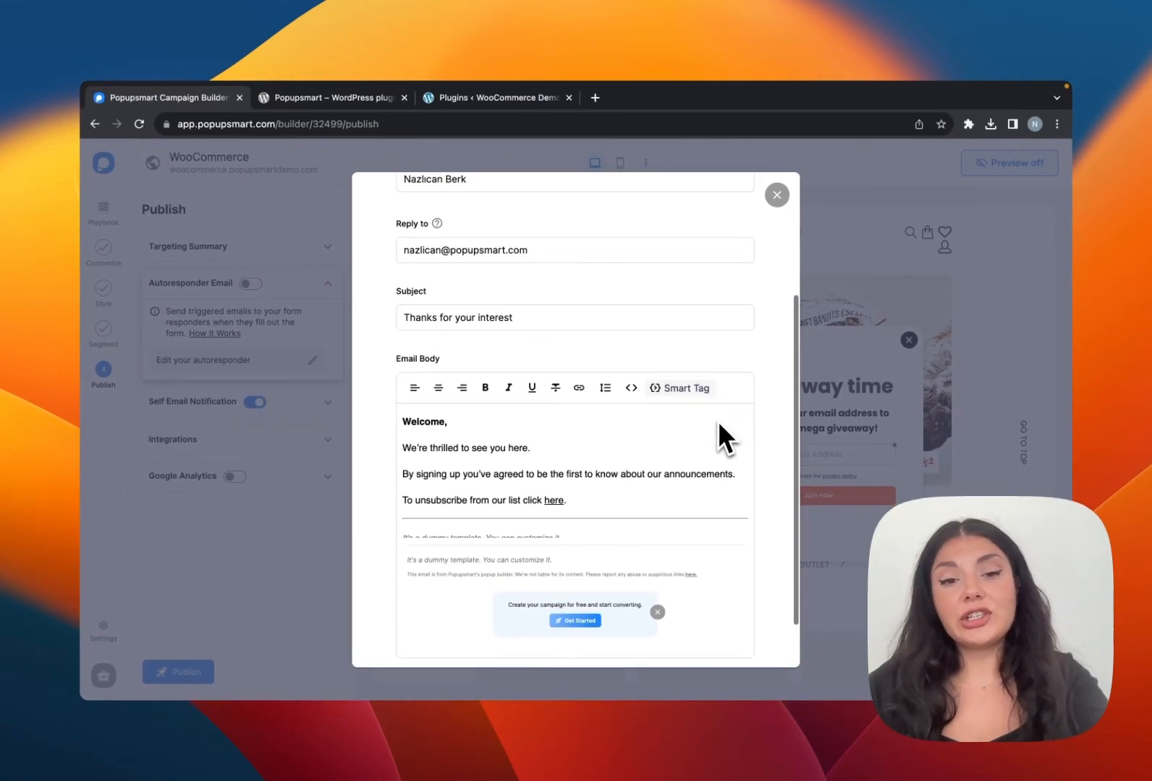
scroll(718, 423, "up", 2)
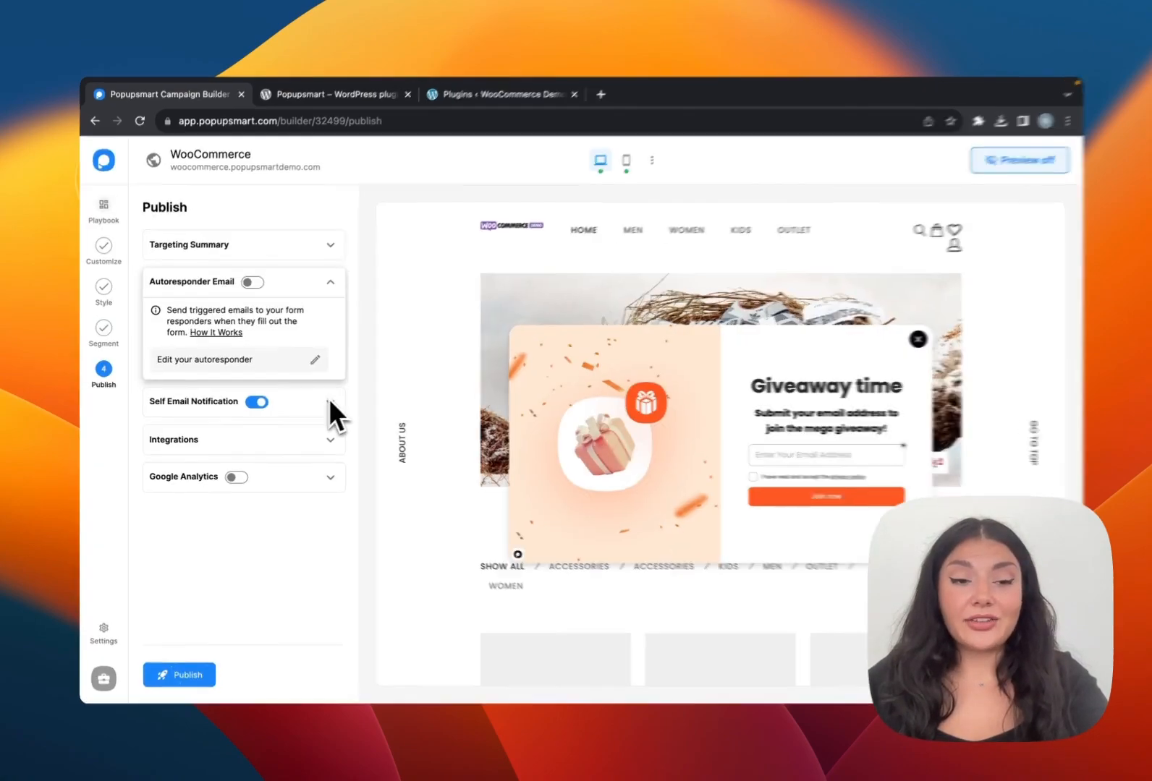
- Examine the campaign's self email notification, the available integrations and the Google Analytics option
left_click(328, 402)
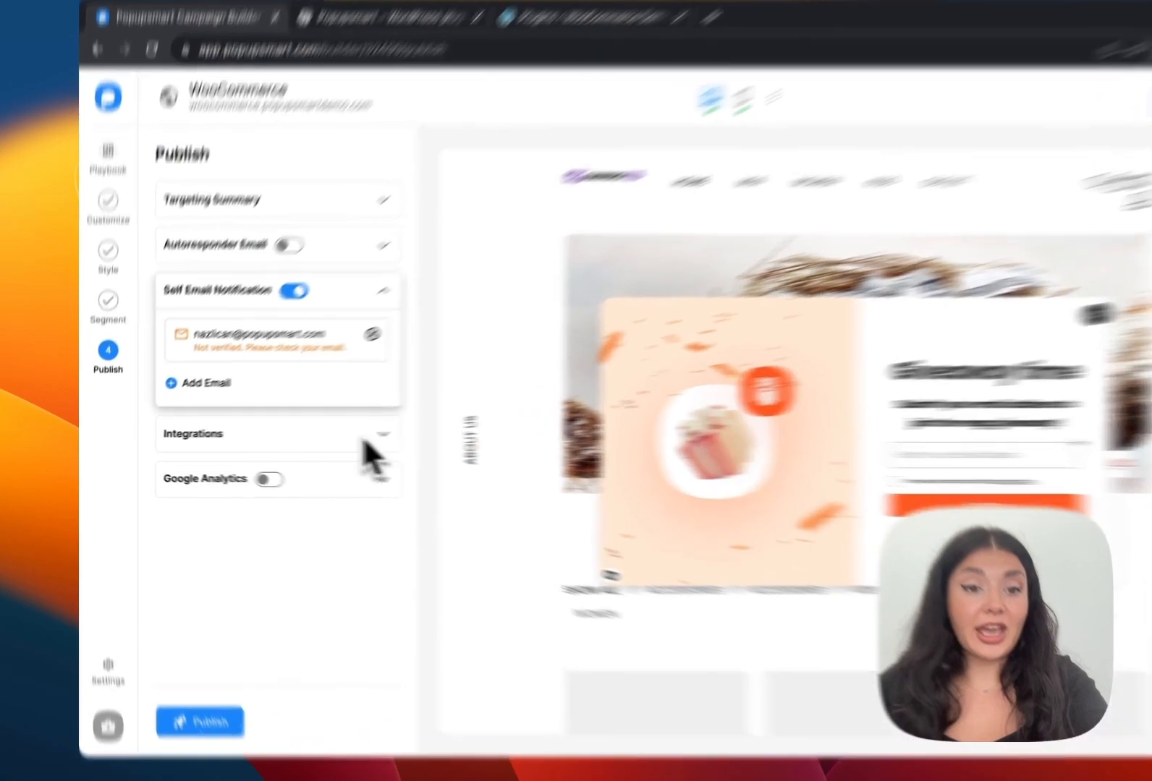
left_click(327, 439)
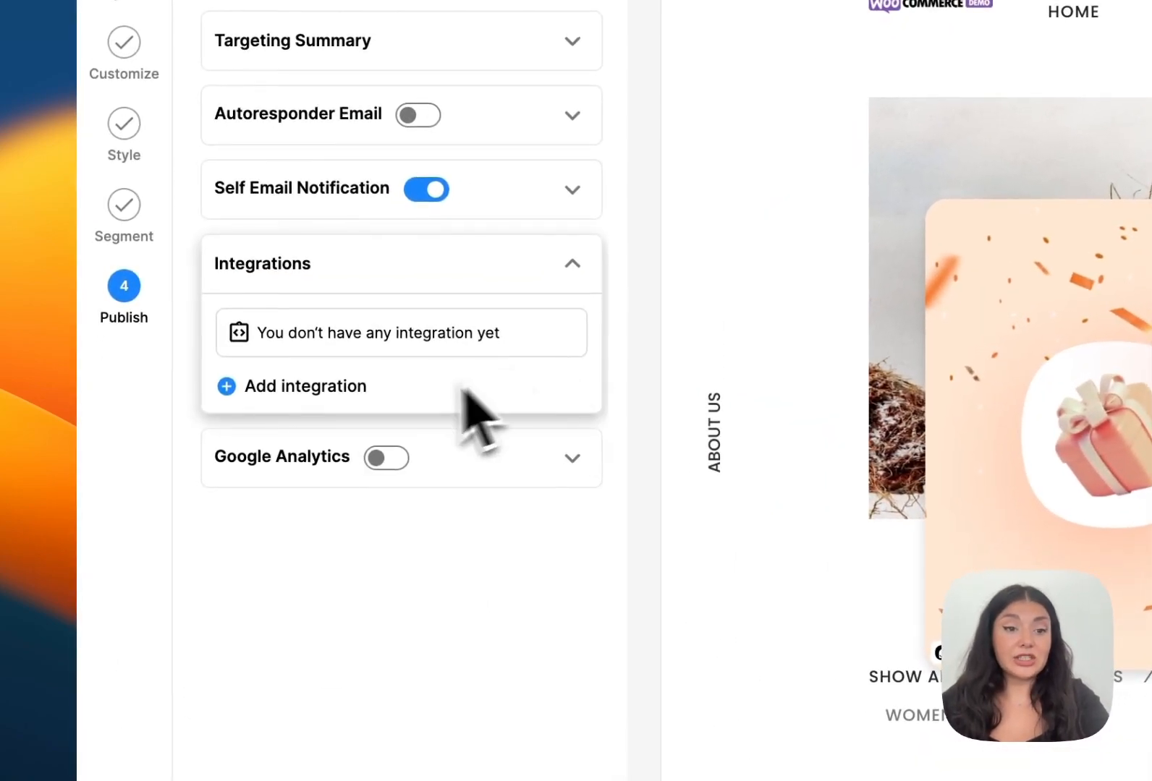
left_click(352, 389)
scroll(930, 411, "down", 5)
scroll(749, 406, "down", 3)
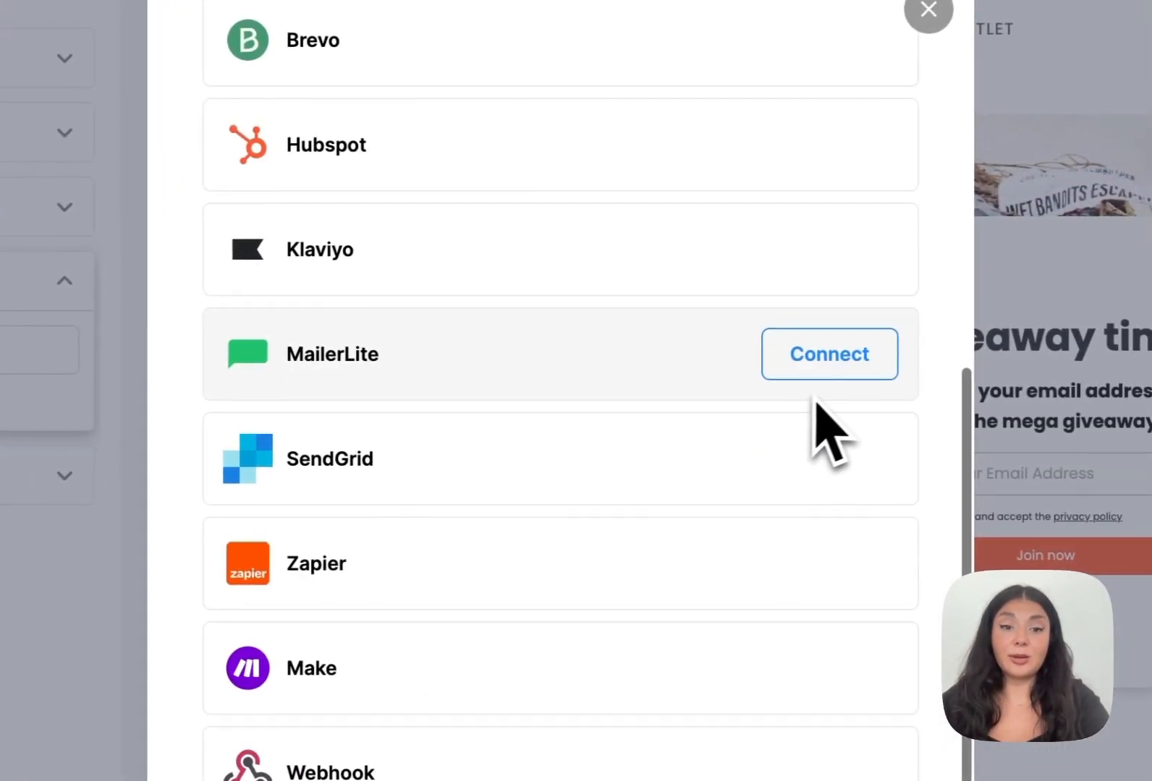
left_click(955, 9)
left_click(90, 475)
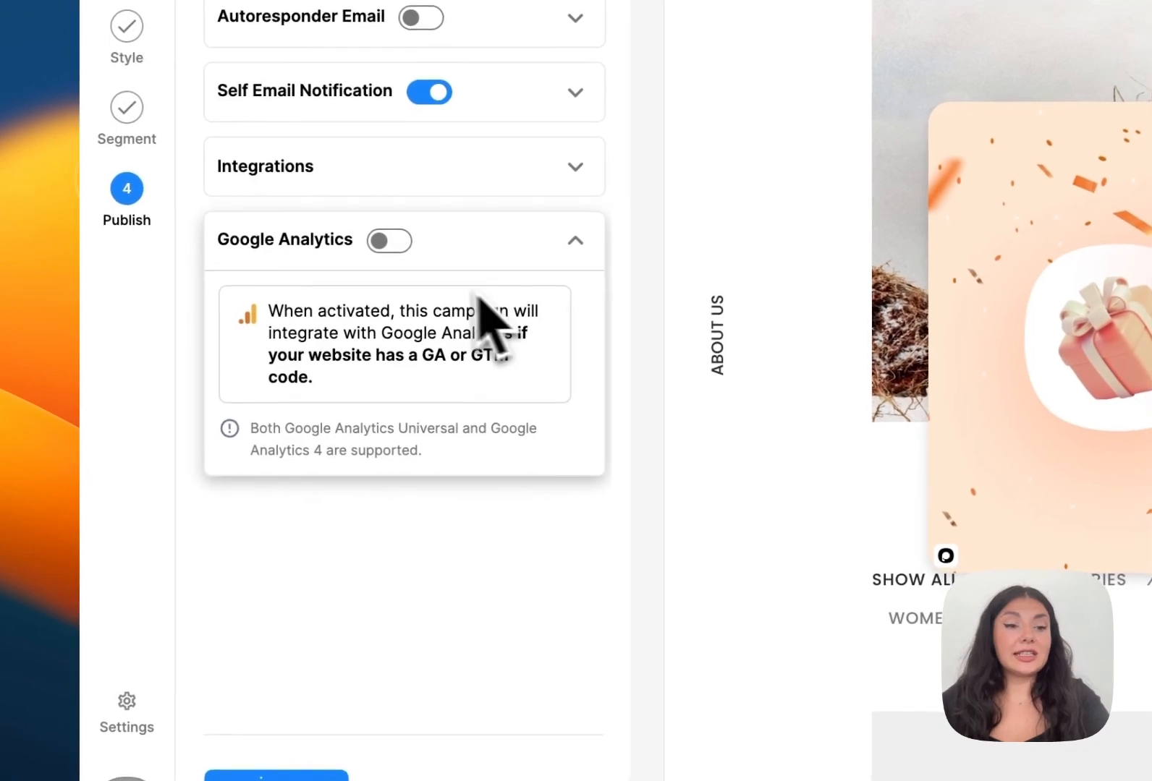
left_click(568, 259)
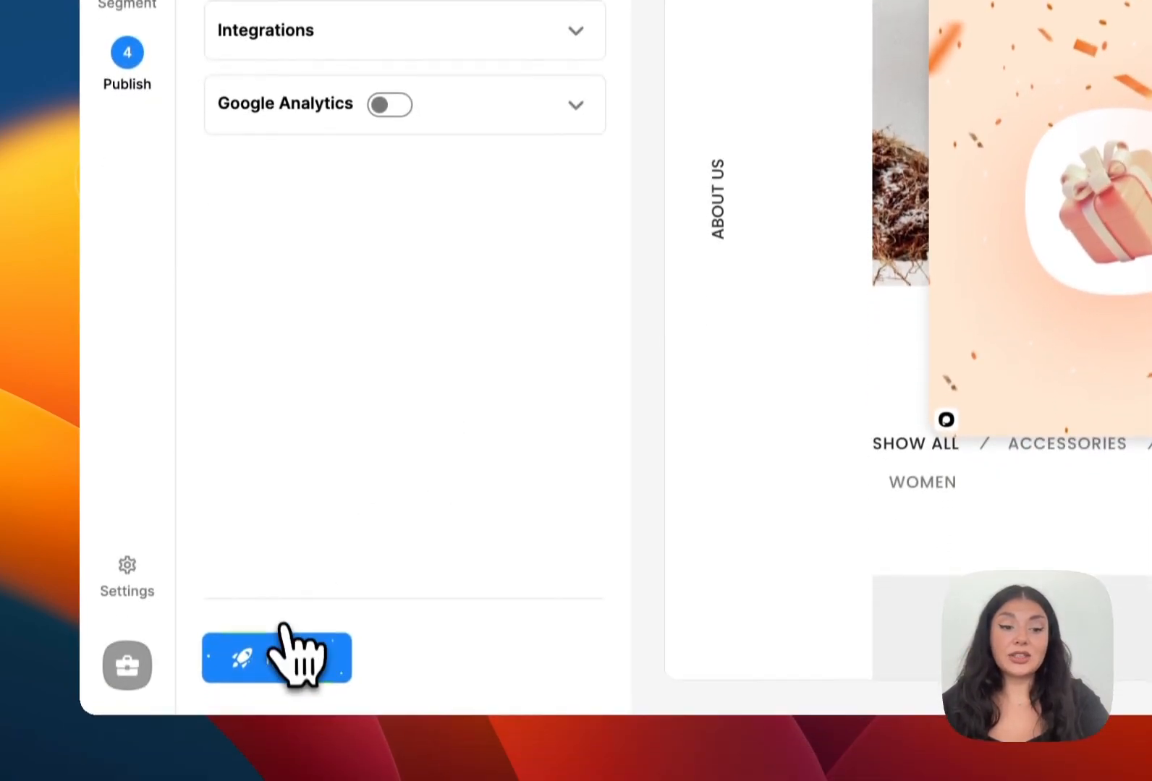
- Publish the campaign and open its live preview on woocommerce.popupsmartdemo.com
left_click(289, 777)
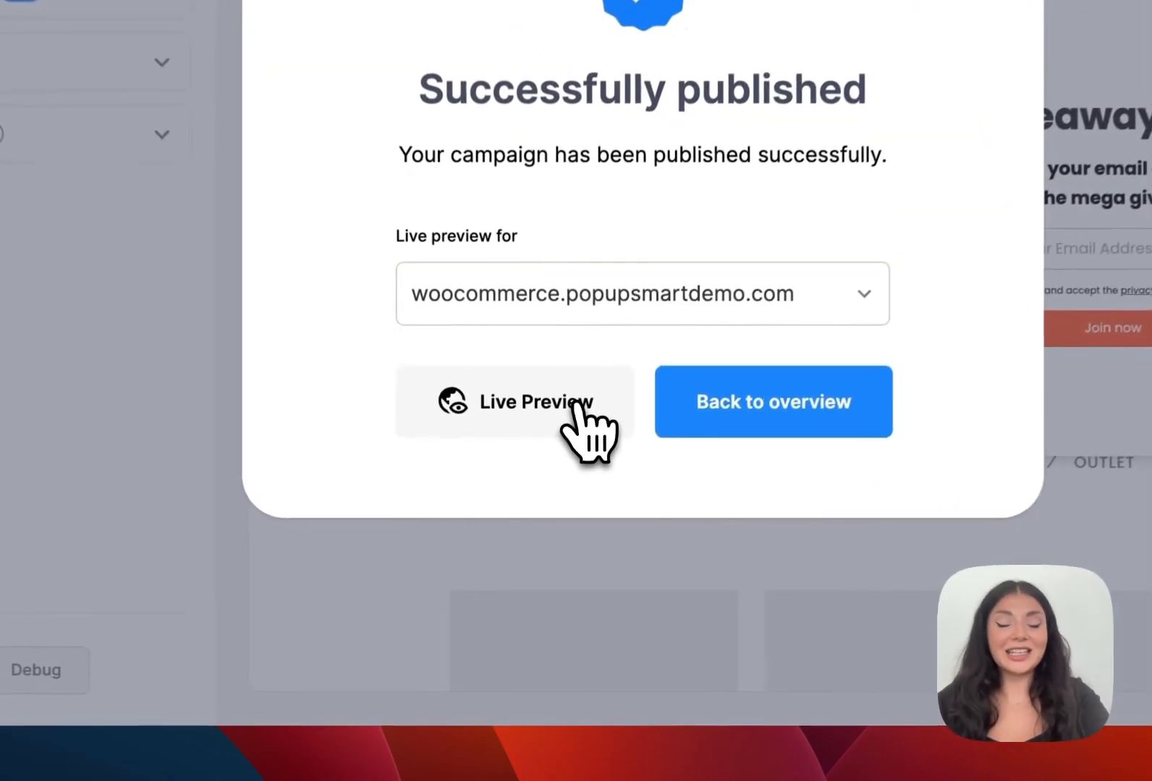
left_click(539, 535)
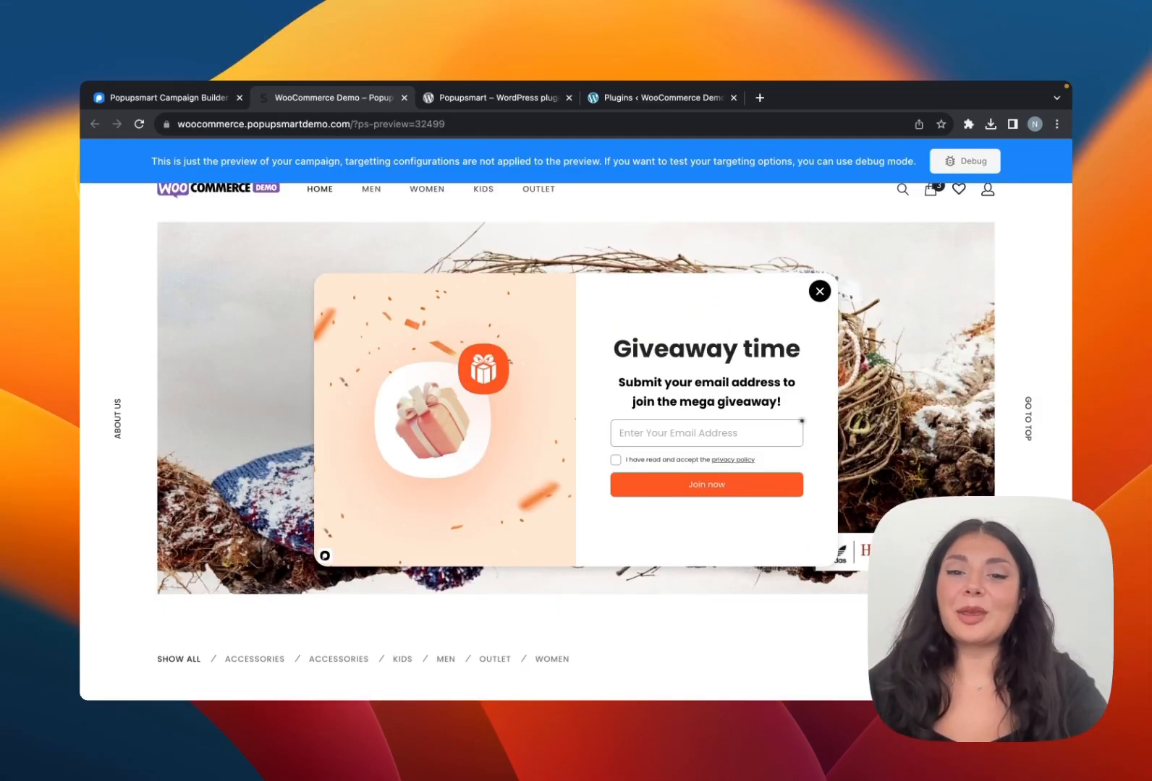